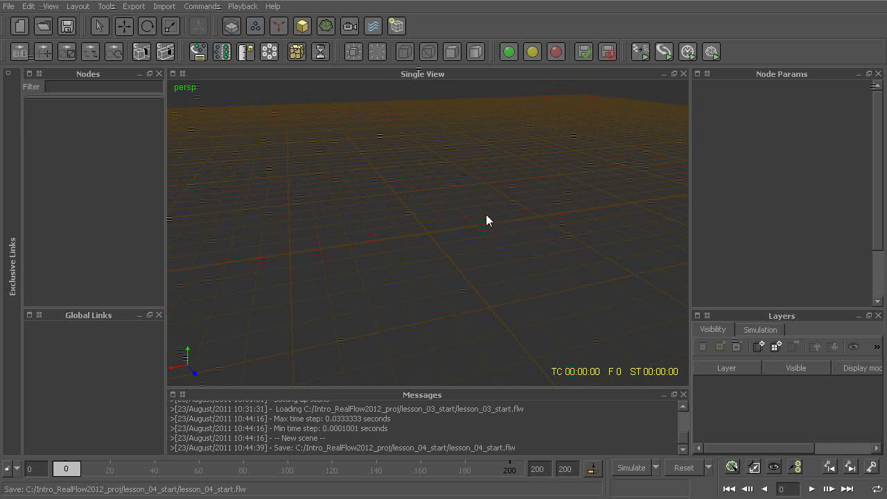
# - Add a Circle particle emitter to the empty scene
pyautogui.click(255, 26)
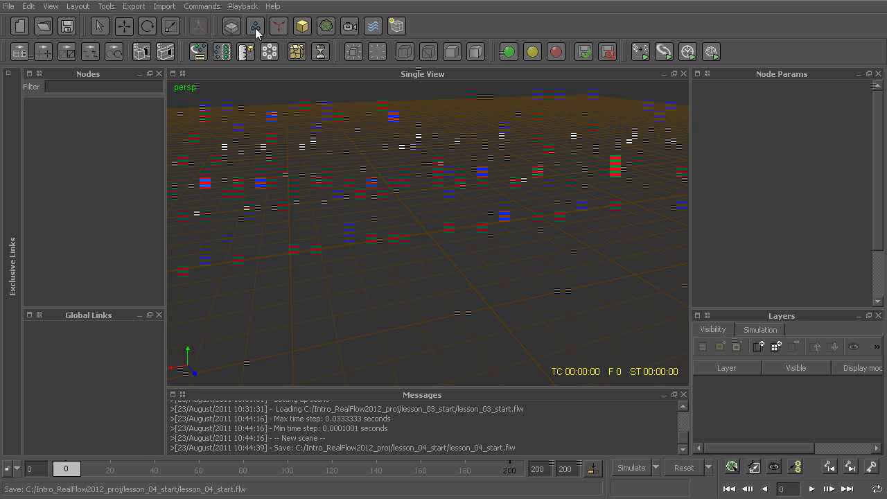
pyautogui.click(256, 27)
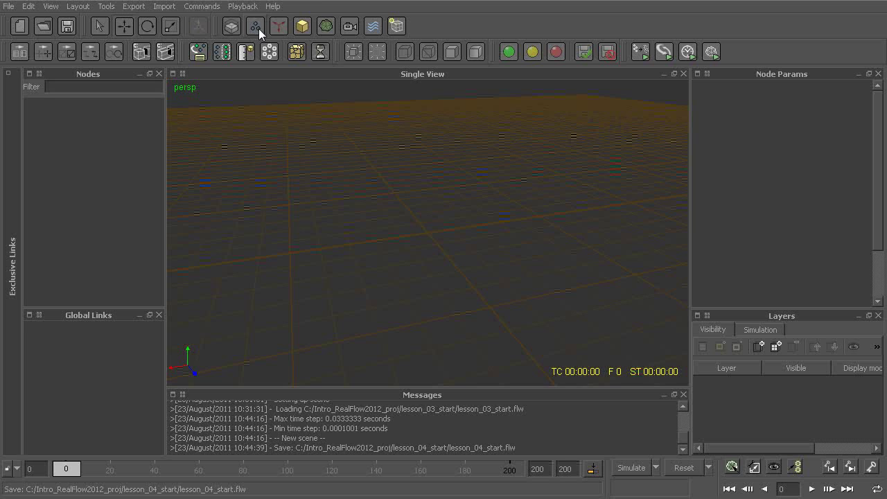
pyautogui.click(256, 27)
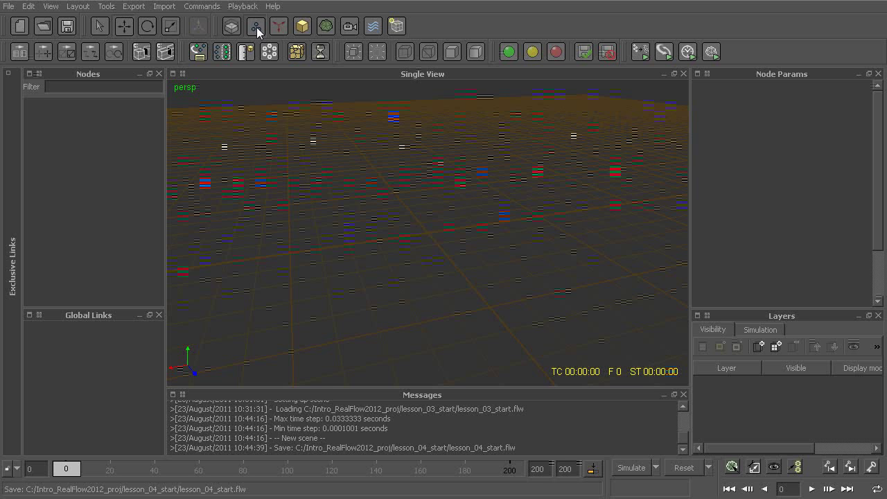
pyautogui.click(256, 27)
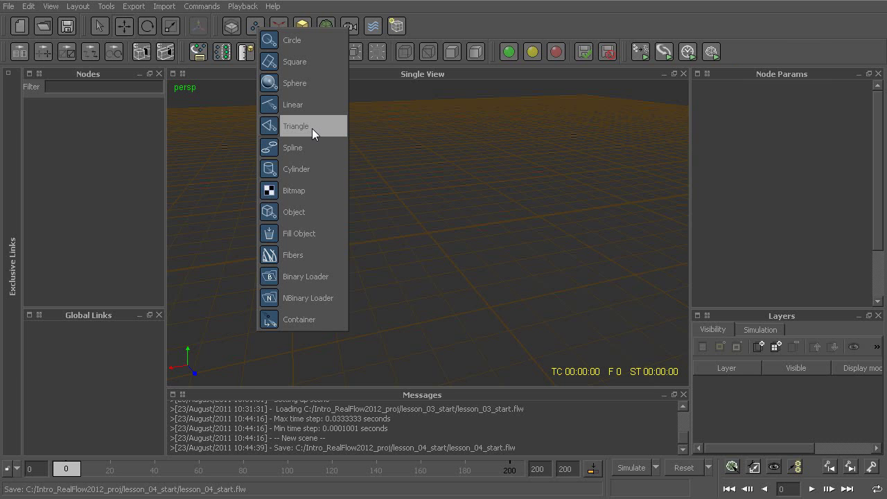
pyautogui.click(304, 44)
# - Inspect the circle emitter from several angles, play the unsimulated timeline, and return to frame 0
pyautogui.keyDown('alt'); pyautogui.moveTo(469, 269); pyautogui.dragTo(438, 323); pyautogui.keyUp('alt')
pyautogui.keyDown('alt'); pyautogui.moveTo(389, 271); pyautogui.dragTo(472, 130); pyautogui.keyUp('alt')
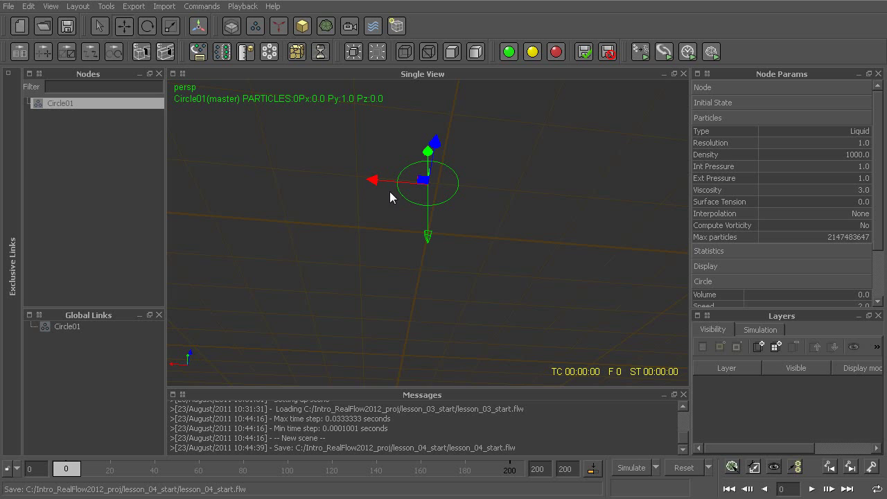
pyautogui.keyDown('alt'); pyautogui.moveTo(438, 209); pyautogui.dragTo(455, 324); pyautogui.keyUp('alt')
pyautogui.keyDown('alt'); pyautogui.moveTo(492, 356); pyautogui.dragTo(470, 299); pyautogui.keyUp('alt')
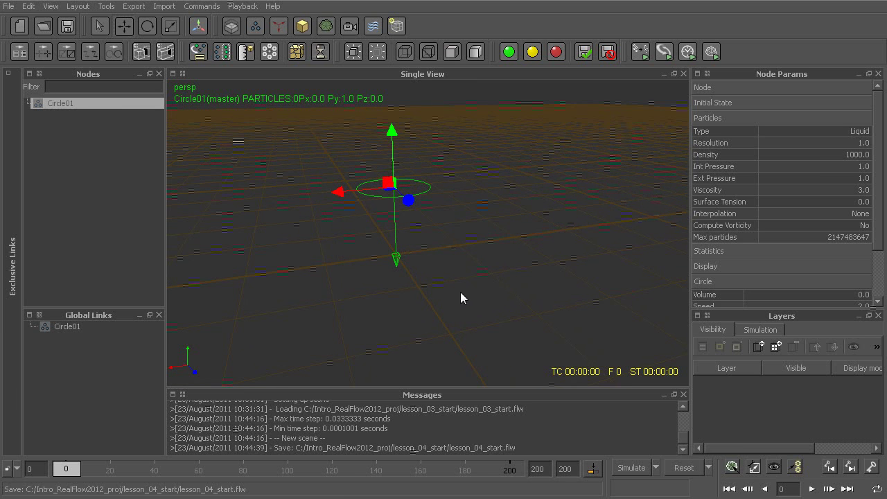
pyautogui.keyDown('alt'); pyautogui.moveTo(415, 272); pyautogui.dragTo(431, 284); pyautogui.keyUp('alt')
pyautogui.keyDown('alt'); pyautogui.moveTo(431, 285); pyautogui.dragTo(420, 272, button='middle'); pyautogui.keyUp('alt')
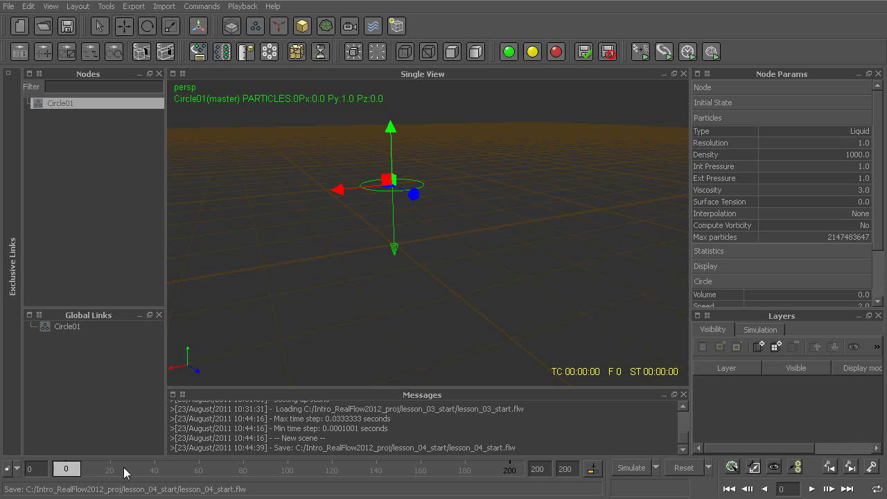
pyautogui.click(810, 489)
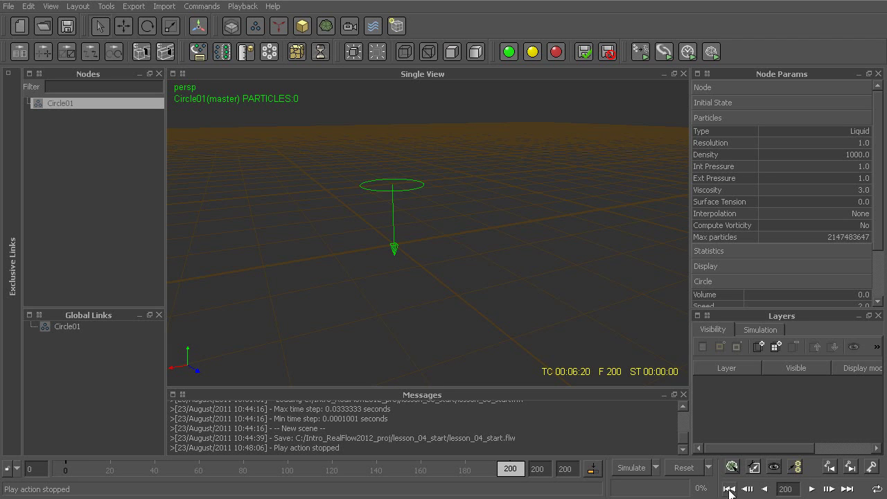
pyautogui.click(729, 489)
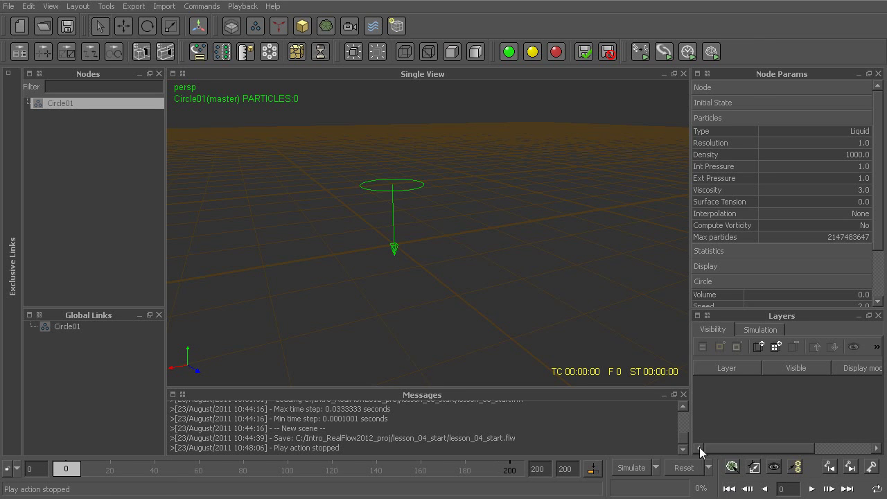
# - Simulate the circle emitter through frame 200 and scrub the cached result back to frame 63
pyautogui.click(631, 469)
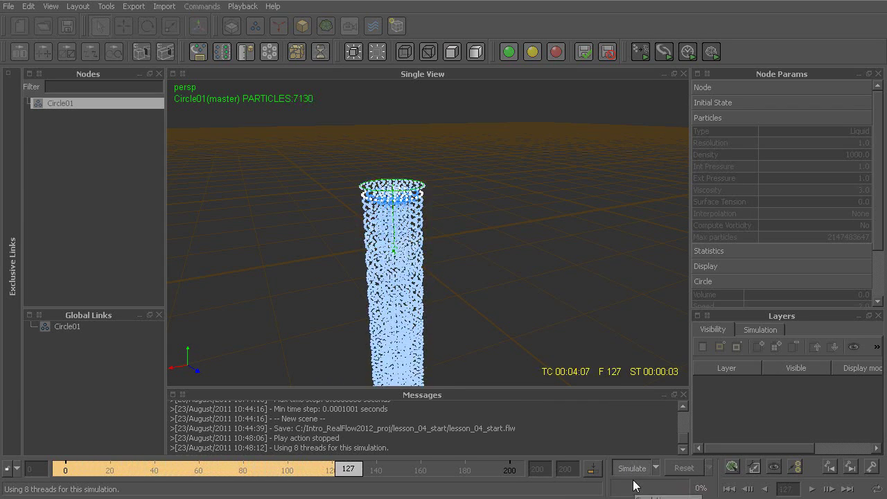
pyautogui.keyDown('alt'); pyautogui.moveTo(531, 309); pyautogui.dragTo(488, 391); pyautogui.keyUp('alt')
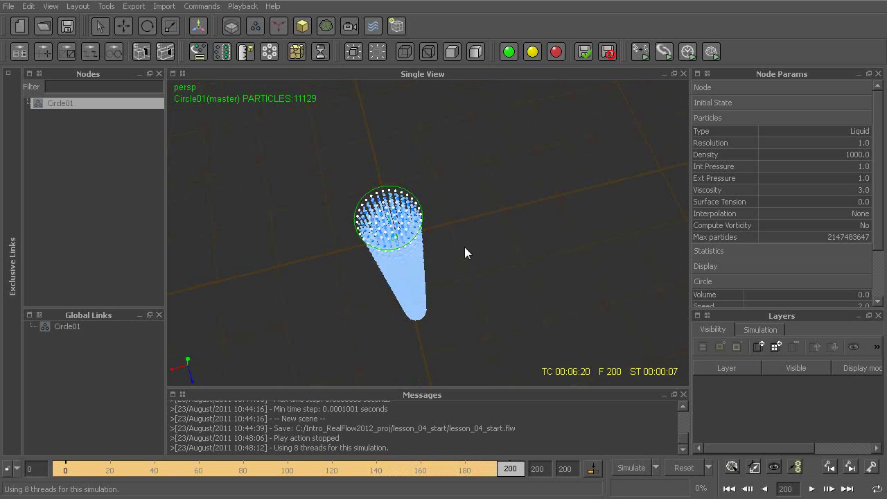
pyautogui.keyDown('alt'); pyautogui.moveTo(436, 301); pyautogui.dragTo(426, 358); pyautogui.keyUp('alt')
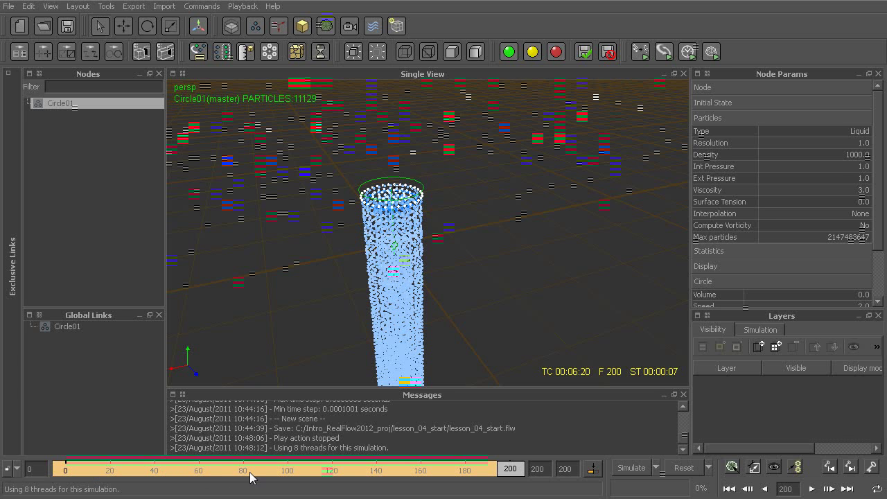
pyautogui.moveTo(501, 474); pyautogui.dragTo(236, 472)
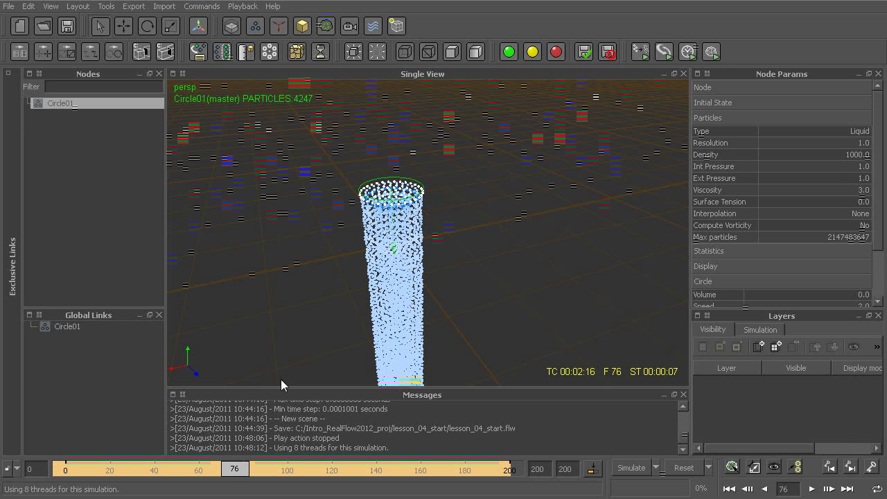
pyautogui.moveTo(236, 472); pyautogui.dragTo(208, 475)
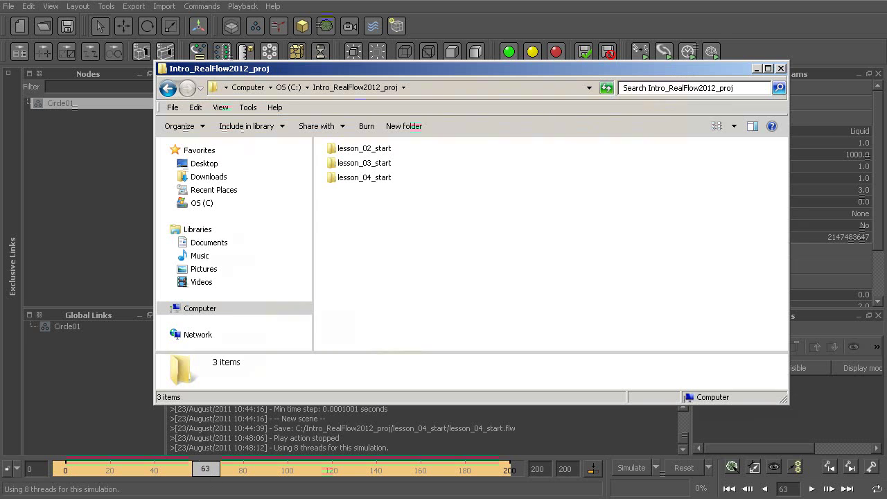
# - In the Windows Explorer project window, open the particles folder inside lesson_04_start
pyautogui.click(354, 180)
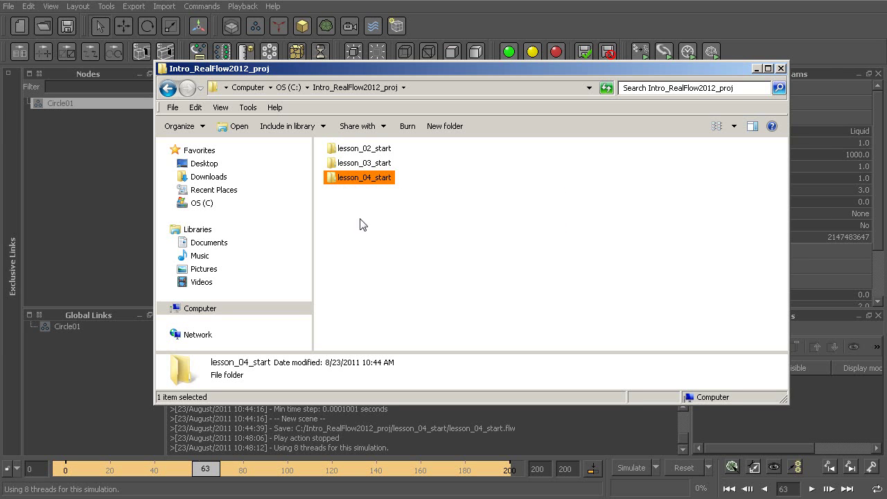
pyautogui.doubleClick(359, 181)
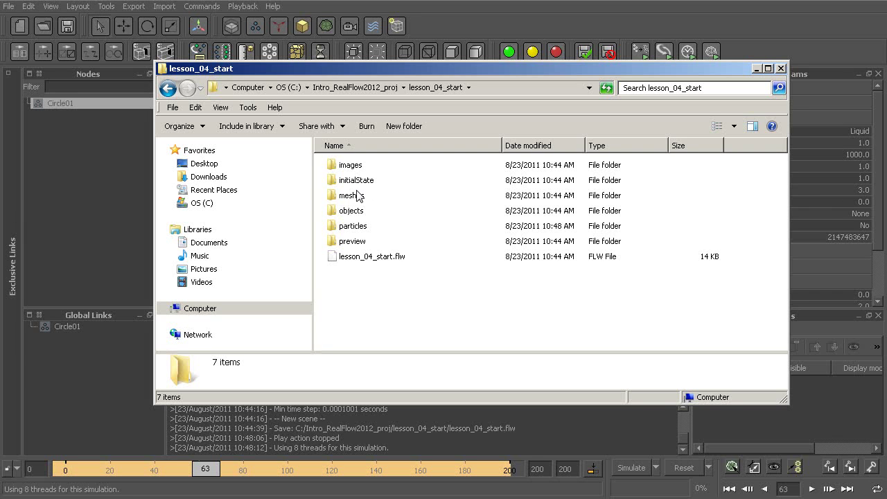
pyautogui.click(355, 230)
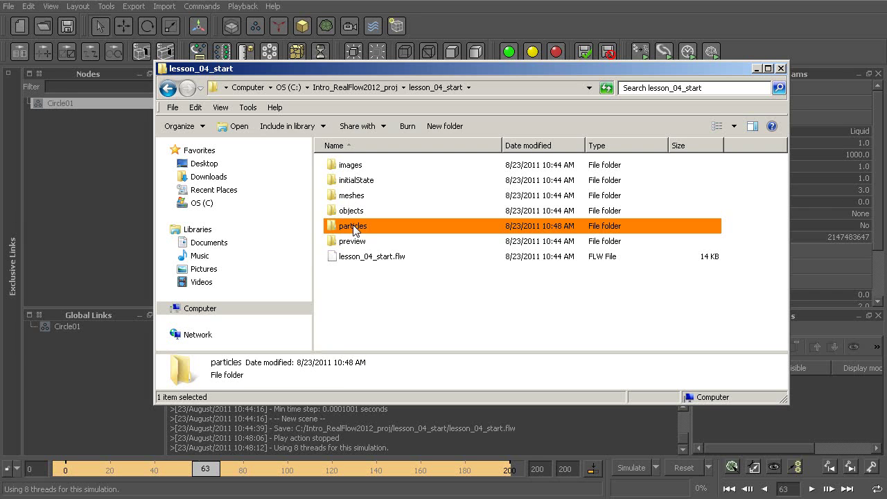
pyautogui.doubleClick(334, 229)
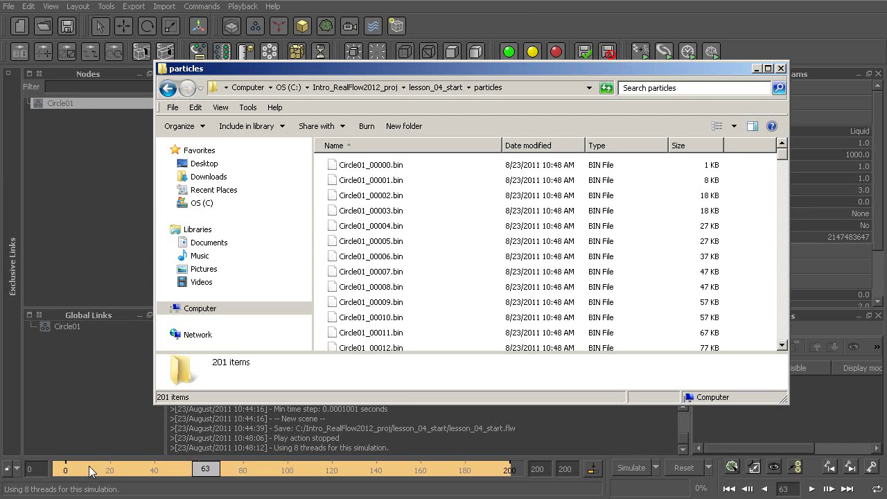
# - Examine the per-frame Circle01 .bin cache files and their sizes, and close the folder window
pyautogui.click(396, 169)
pyautogui.click(394, 179)
pyautogui.click(387, 196)
pyautogui.click(383, 214)
pyautogui.click(382, 225)
pyautogui.click(382, 242)
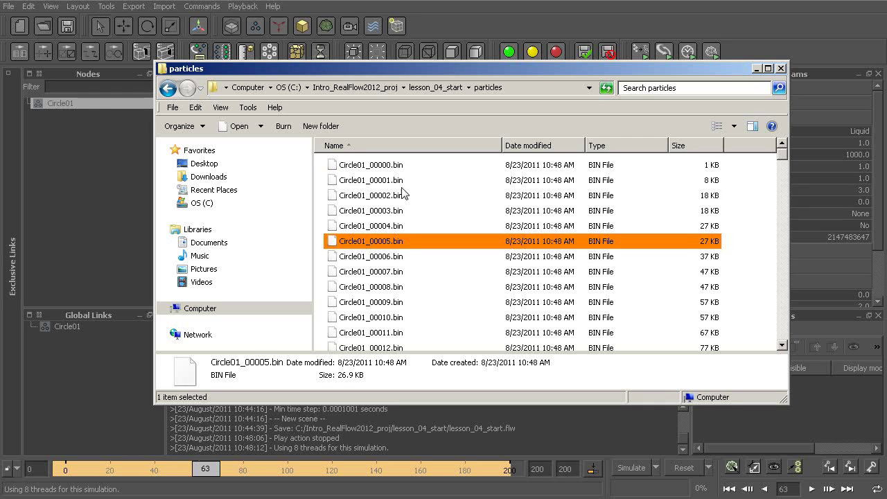
pyautogui.moveTo(386, 333)
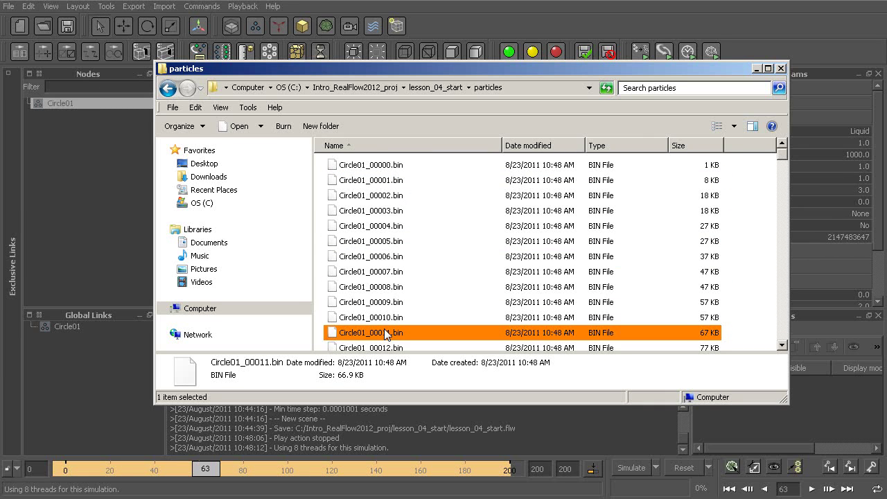
pyautogui.scroll(-2, 385, 333)
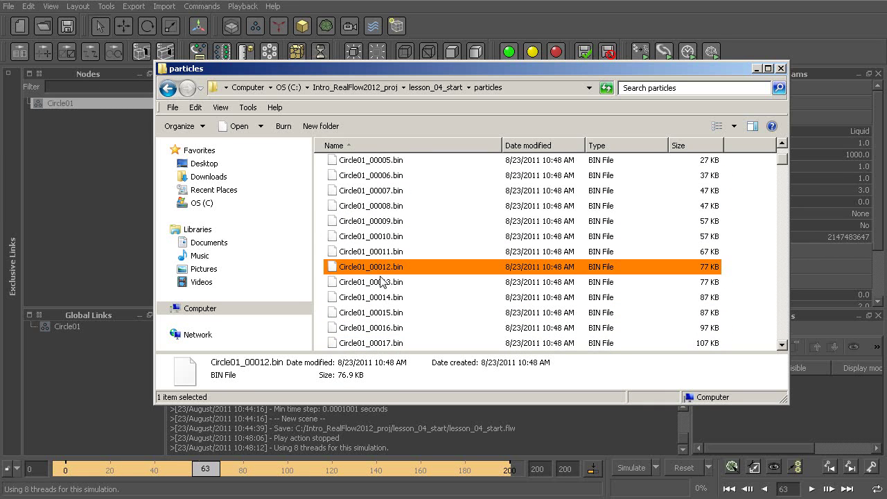
pyautogui.moveTo(370, 313)
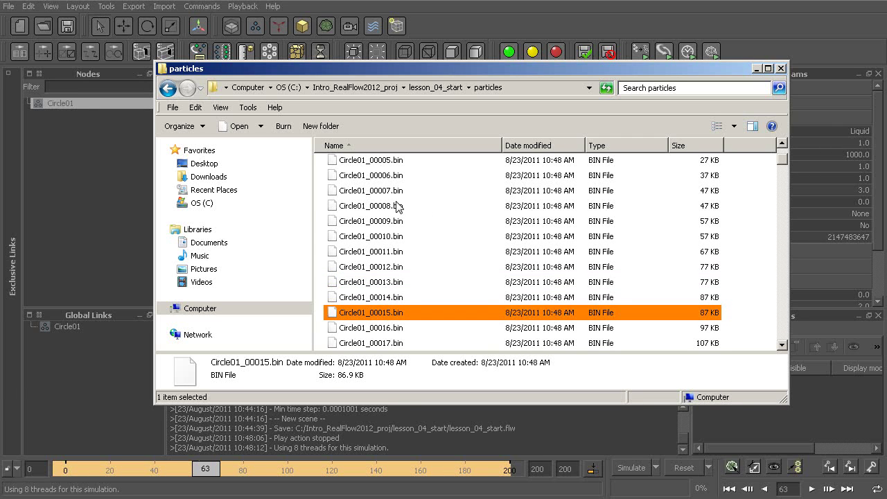
pyautogui.moveTo(386, 221)
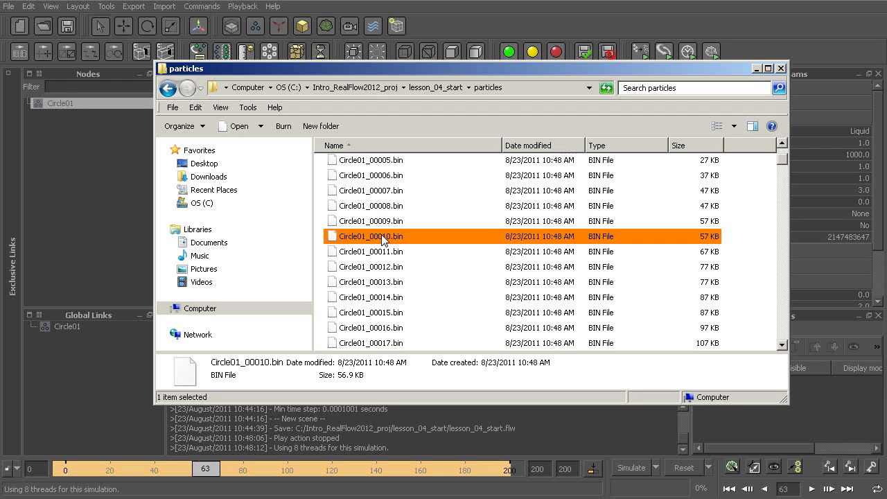
pyautogui.moveTo(374, 283)
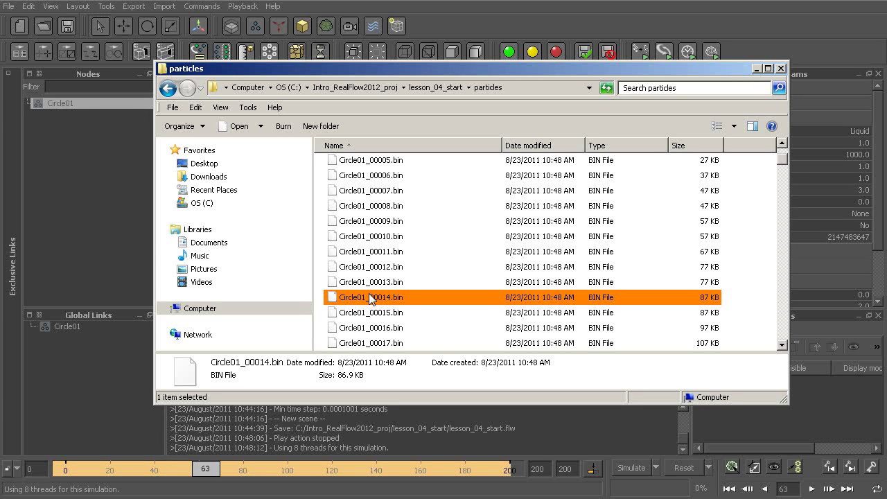
pyautogui.scroll(-3, 389, 298)
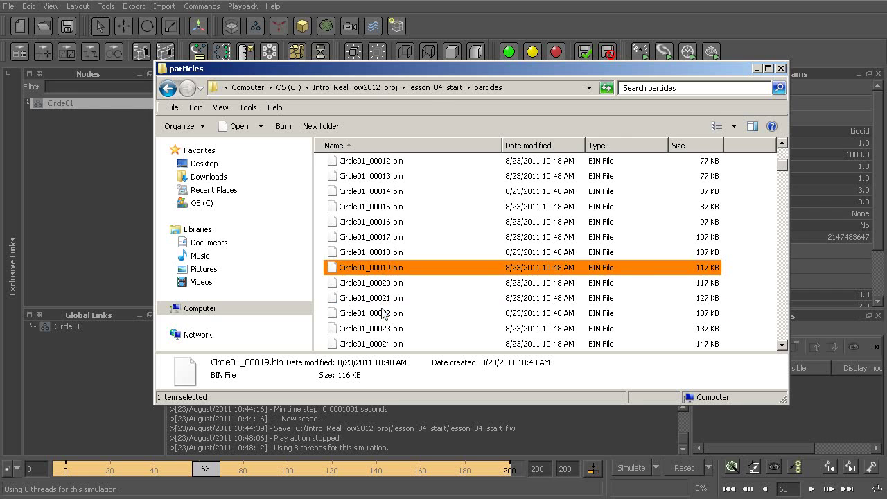
pyautogui.click(434, 92)
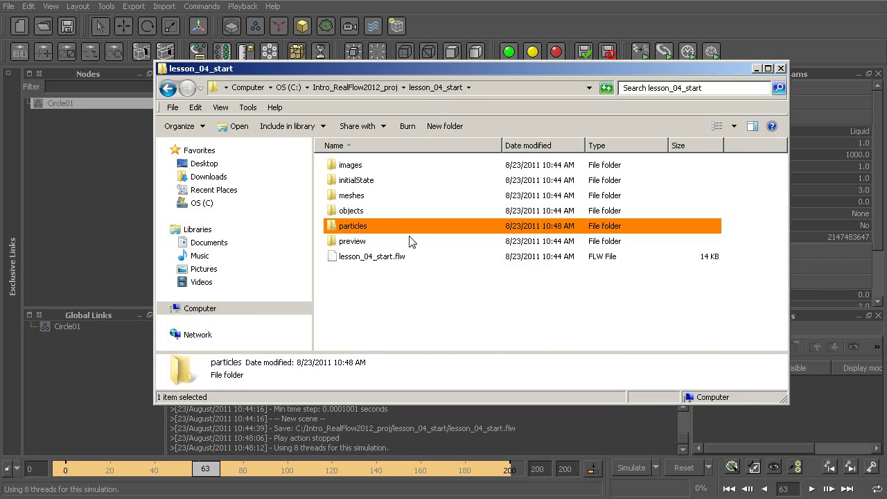
pyautogui.click(780, 68)
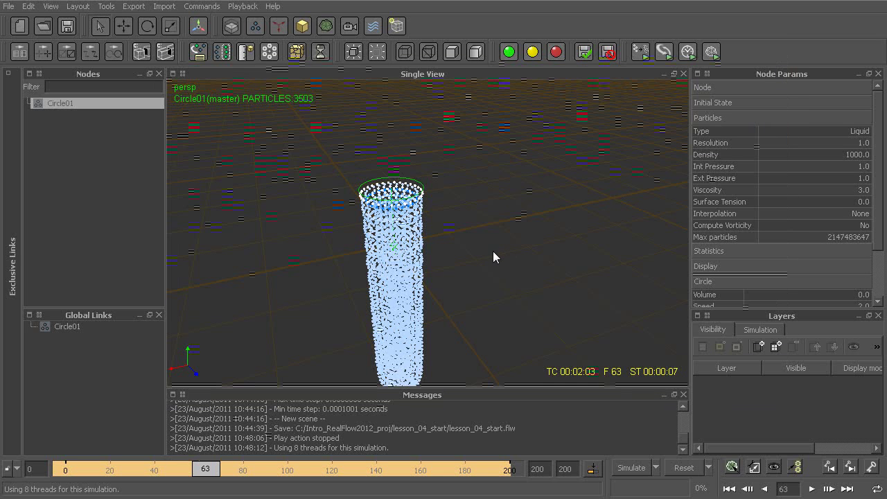
# - Rotate the circle emitter about -108 degrees around its Z axis so it points sideways and slightly upward
pyautogui.keyDown('alt'); pyautogui.moveTo(480, 255); pyautogui.dragTo(456, 252); pyautogui.keyUp('alt')
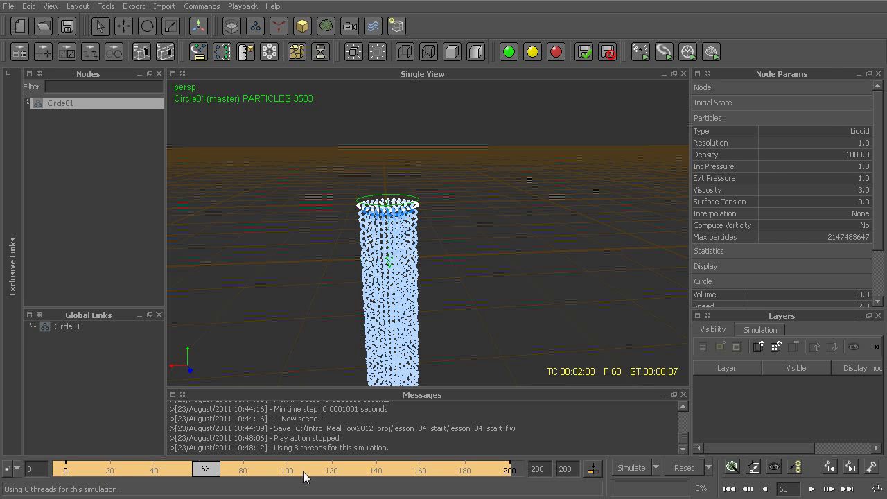
pyautogui.keyDown('alt'); pyautogui.moveTo(440, 360); pyautogui.dragTo(446, 305); pyautogui.keyUp('alt')
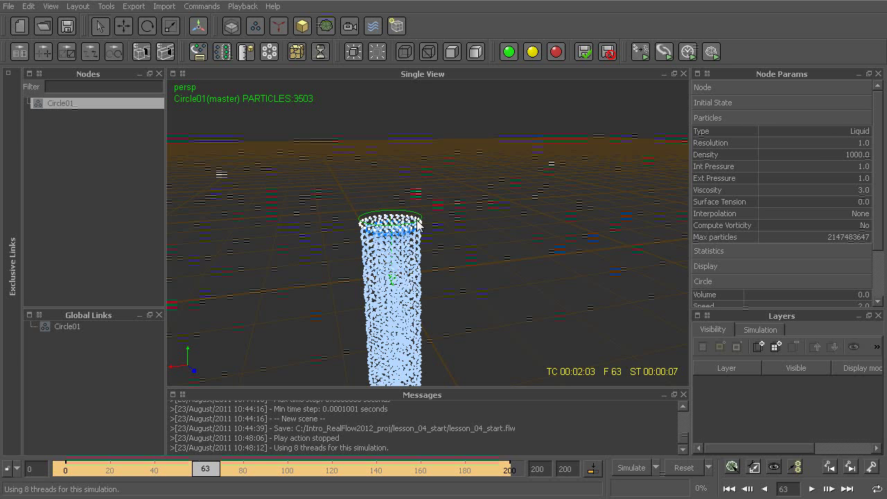
pyautogui.click(147, 27)
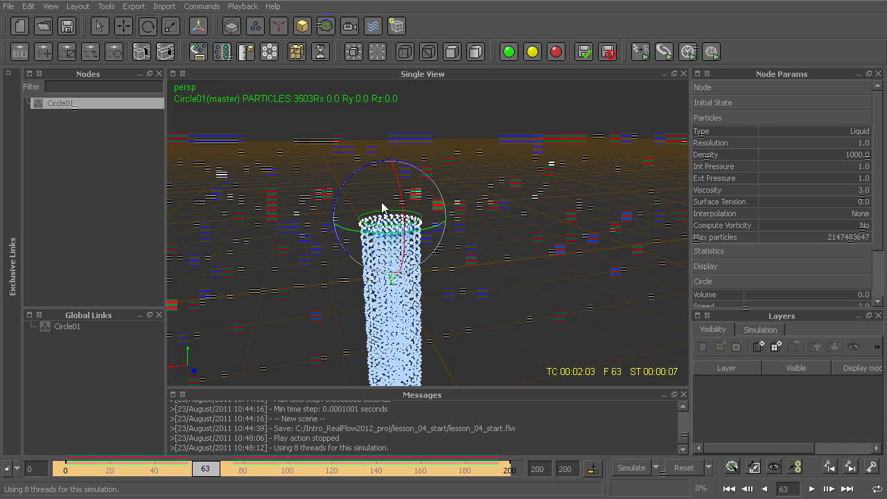
pyautogui.moveTo(368, 170); pyautogui.dragTo(332, 269)
# - Move to frame 79 and resimulate from there, accepting that cached data from frame 80 on is overwritten
pyautogui.click(205, 474)
pyautogui.moveTo(205, 473); pyautogui.dragTo(244, 473)
pyautogui.keyDown('alt'); pyautogui.moveTo(388, 297); pyautogui.dragTo(387, 316); pyautogui.keyUp('alt')
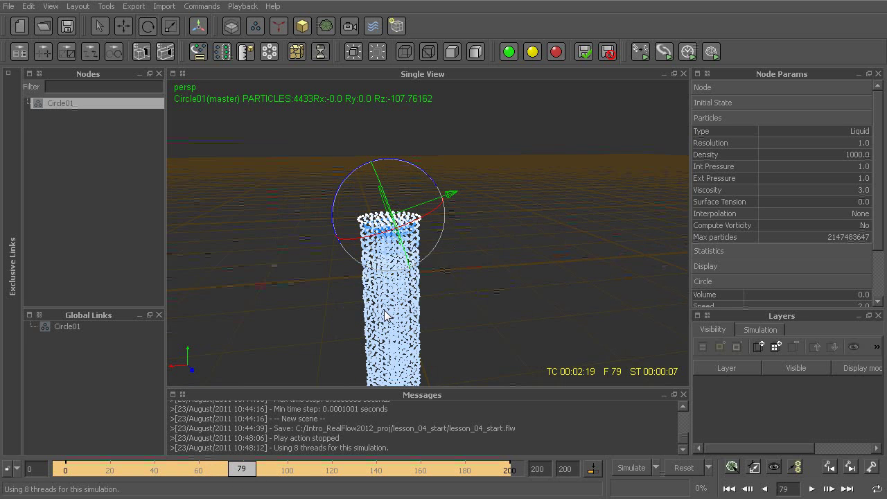
pyautogui.click(636, 469)
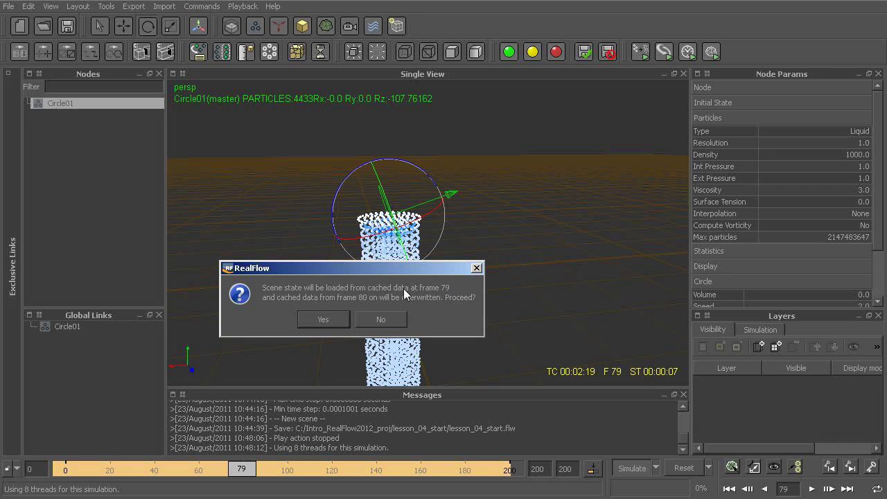
pyautogui.click(323, 319)
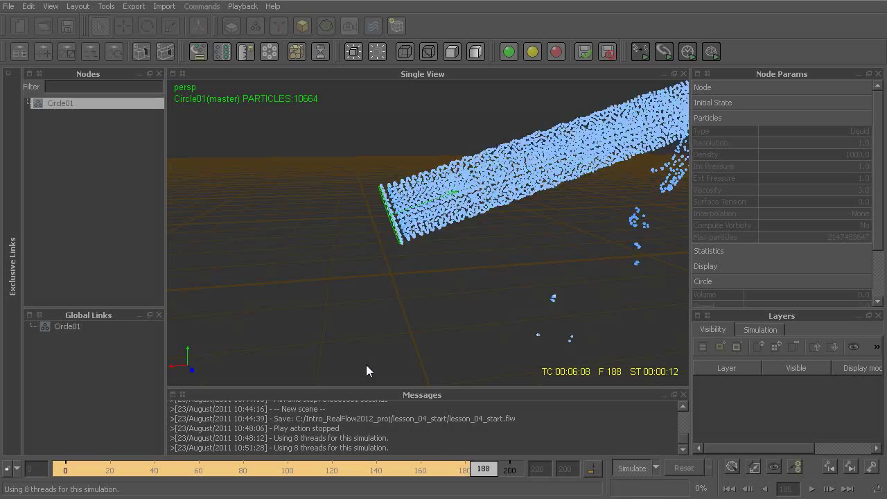
# - Return to frame 0 and request a resimulation from there, declining to overwrite the cached data from frame 1 on
pyautogui.moveTo(465, 471); pyautogui.dragTo(67, 475)
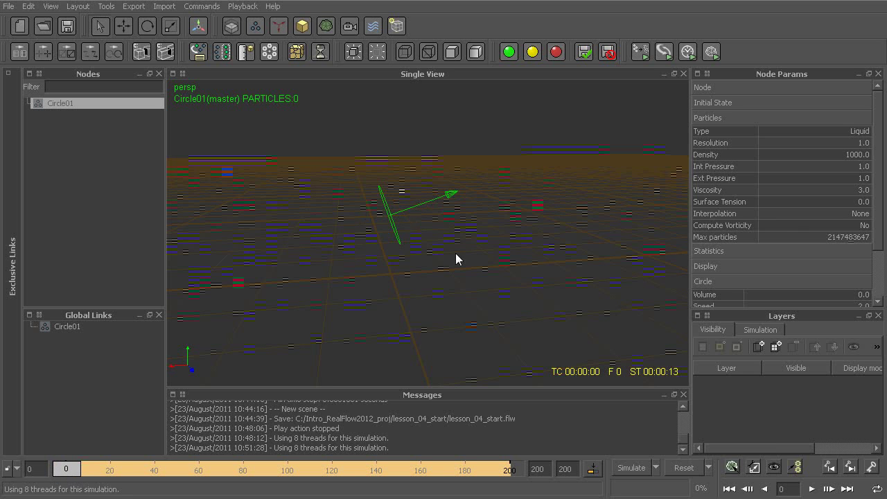
pyautogui.moveTo(73, 469); pyautogui.dragTo(56, 476)
pyautogui.hotkey('ctrl', 'a')
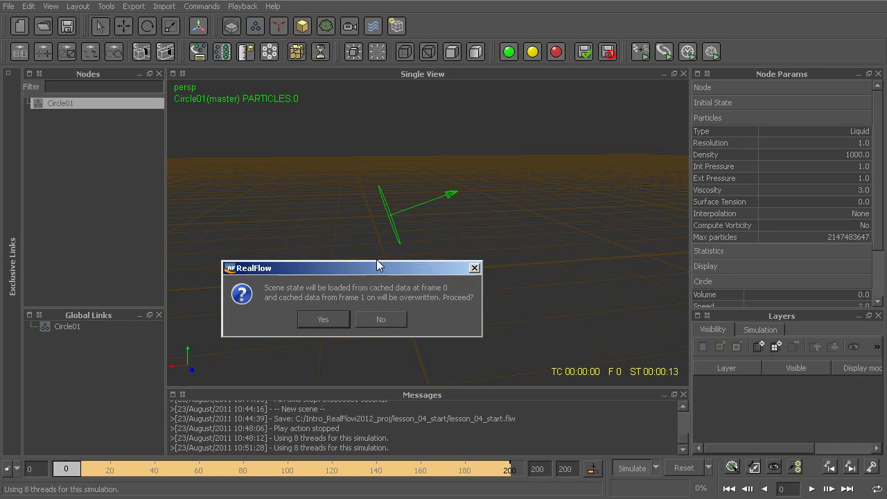
pyautogui.click(381, 320)
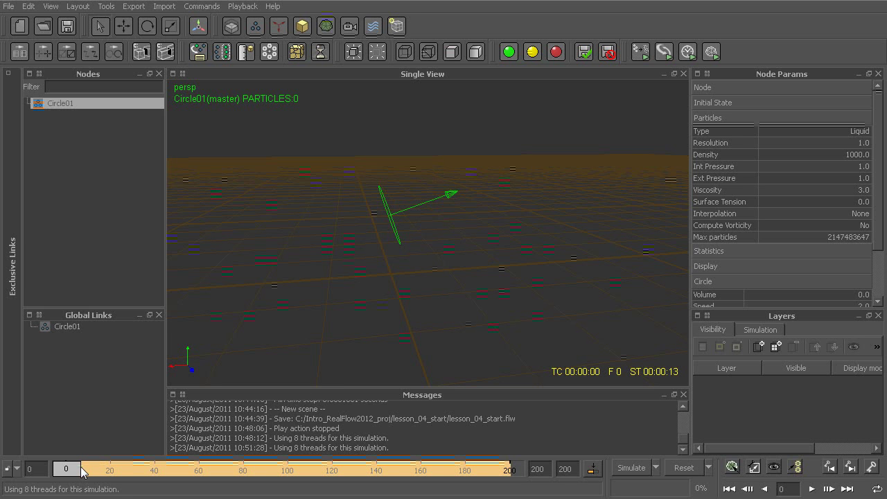
# - Scrub the cached frames back to frame 0 and reset the simulation, accepting that all data is reset
pyautogui.moveTo(402, 471); pyautogui.dragTo(65, 471)
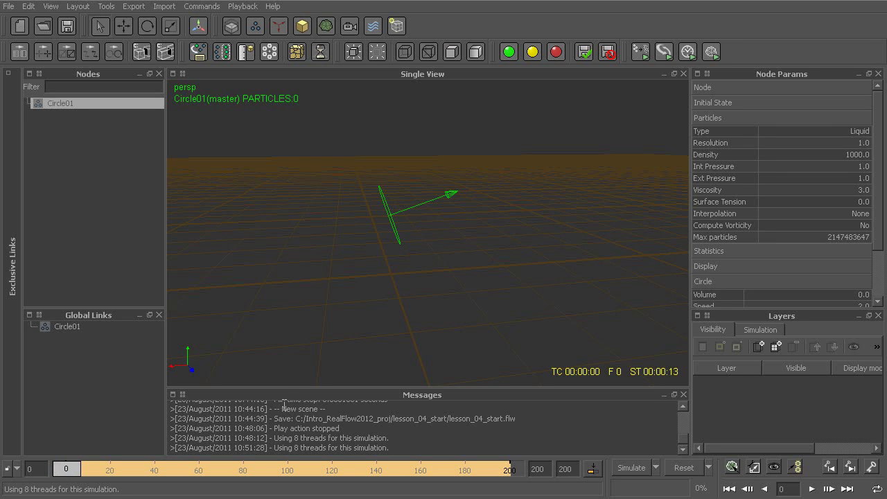
pyautogui.click(681, 469)
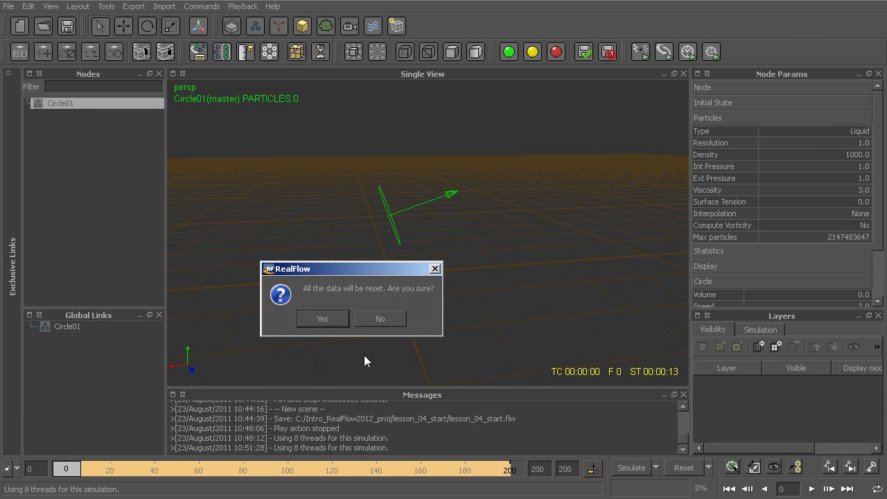
pyautogui.click(320, 320)
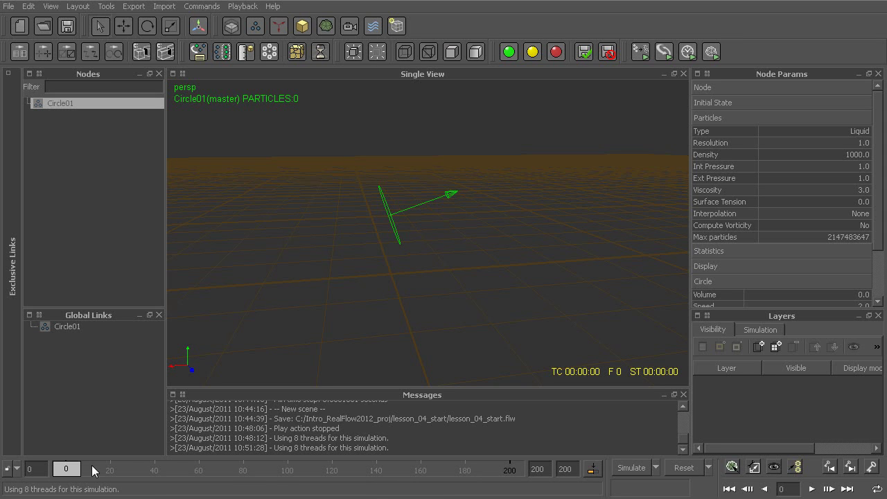
# - Simulate the circle emitter from frame 0 and stop the simulation at frame 128
pyautogui.moveTo(72, 469); pyautogui.dragTo(57, 483)
pyautogui.click(630, 469)
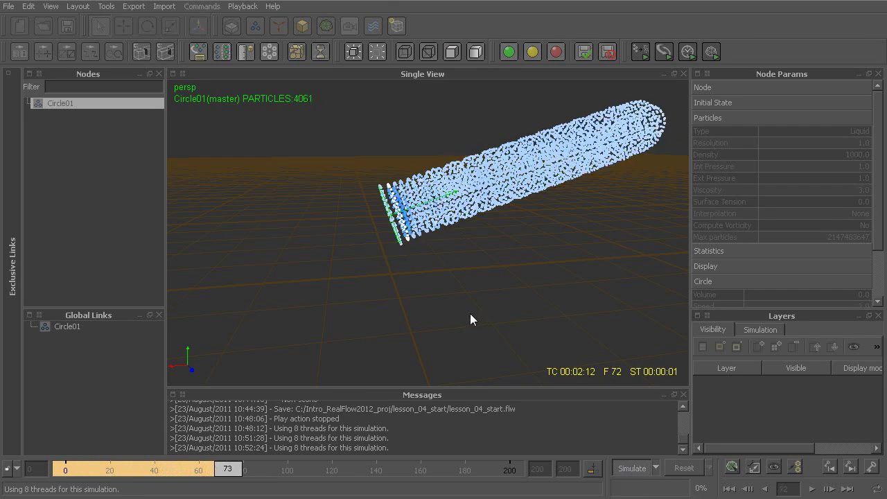
pyautogui.click(631, 469)
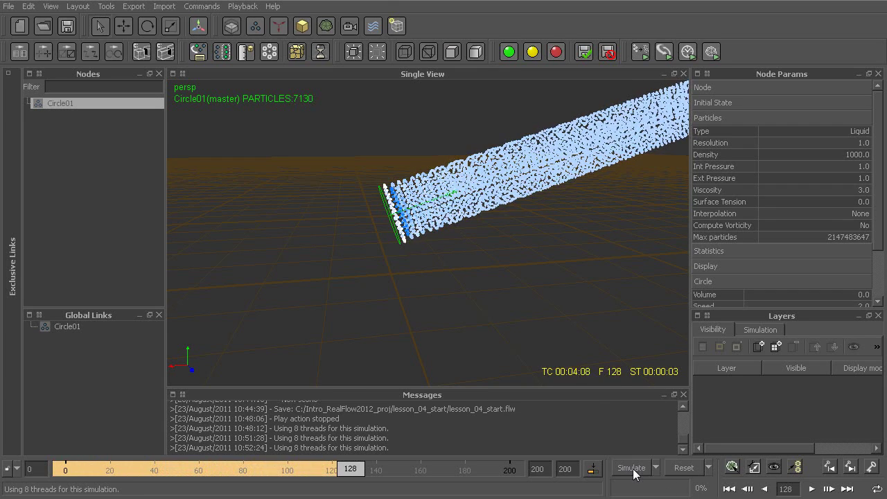
# - Move to uncached frame 135, beyond the simulated range, and simulate from there through frame 200
pyautogui.keyDown('alt'); pyautogui.moveTo(455, 326); pyautogui.dragTo(385, 328); pyautogui.keyUp('alt')
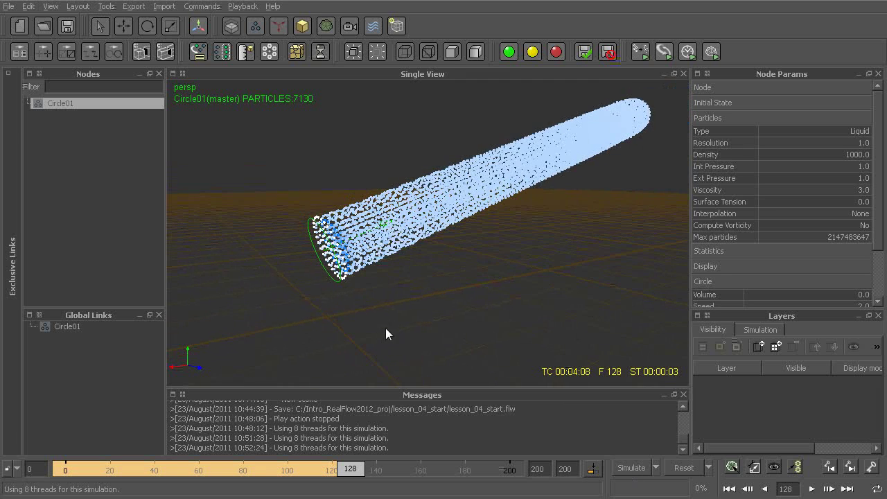
pyautogui.moveTo(361, 477)
pyautogui.mouseDown()
pyautogui.moveTo(282, 479)
pyautogui.moveTo(419, 480)
pyautogui.moveTo(338, 477)
pyautogui.moveTo(367, 475)
pyautogui.mouseUp()
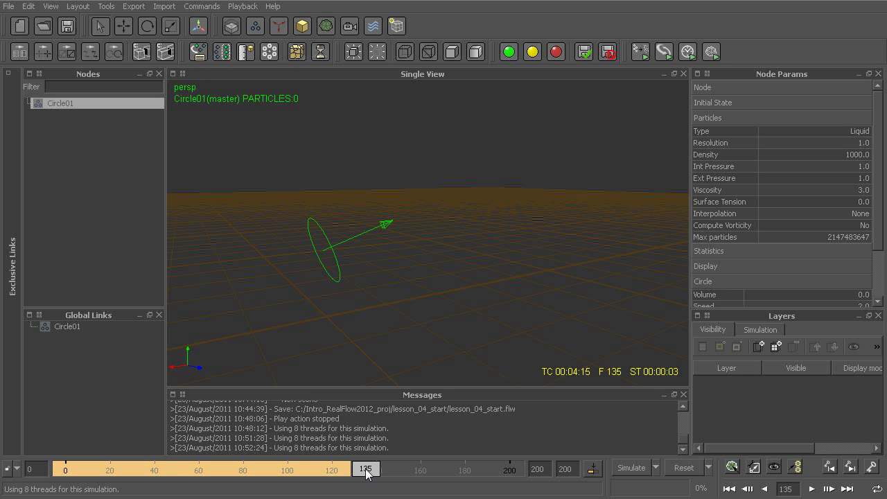
pyautogui.keyDown('alt'); pyautogui.moveTo(424, 249); pyautogui.dragTo(368, 258); pyautogui.keyUp('alt')
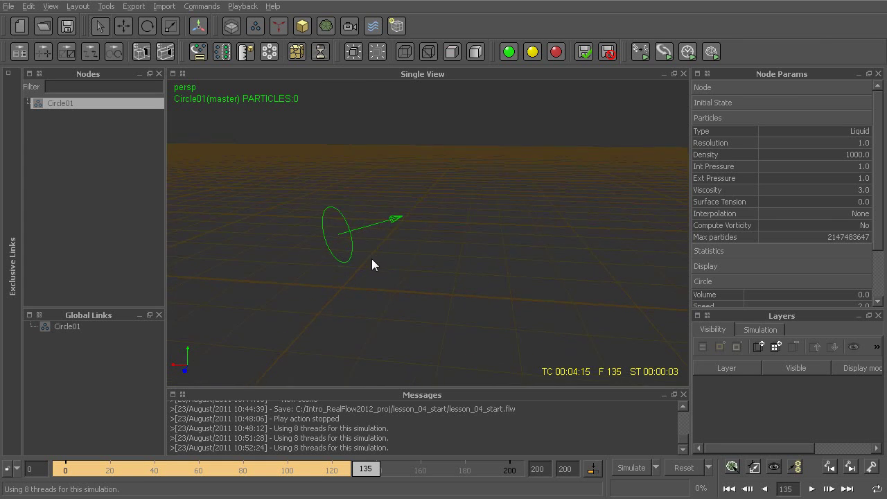
pyautogui.keyDown('alt'); pyautogui.moveTo(389, 332); pyautogui.dragTo(393, 299); pyautogui.keyUp('alt')
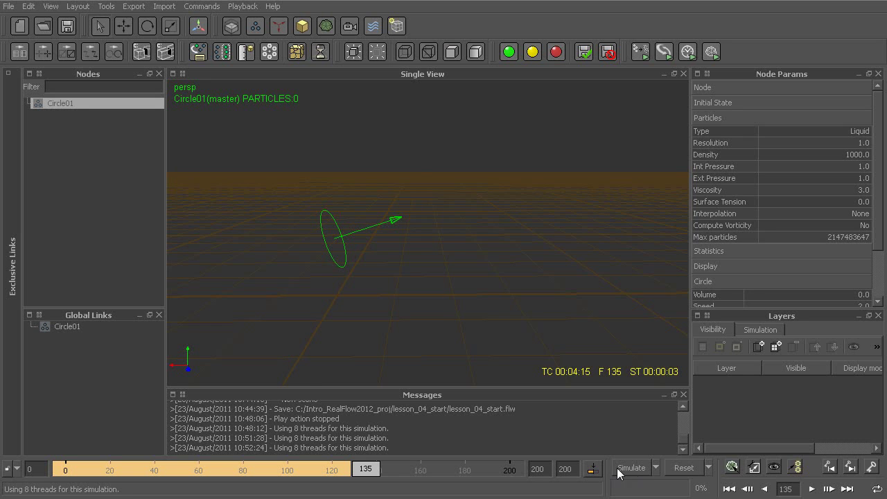
pyautogui.moveTo(403, 266)
pyautogui.keyDown('alt'); pyautogui.mouseDown()
pyautogui.moveTo(410, 266)
pyautogui.moveTo(402, 264)
pyautogui.mouseUp(); pyautogui.keyUp('alt')
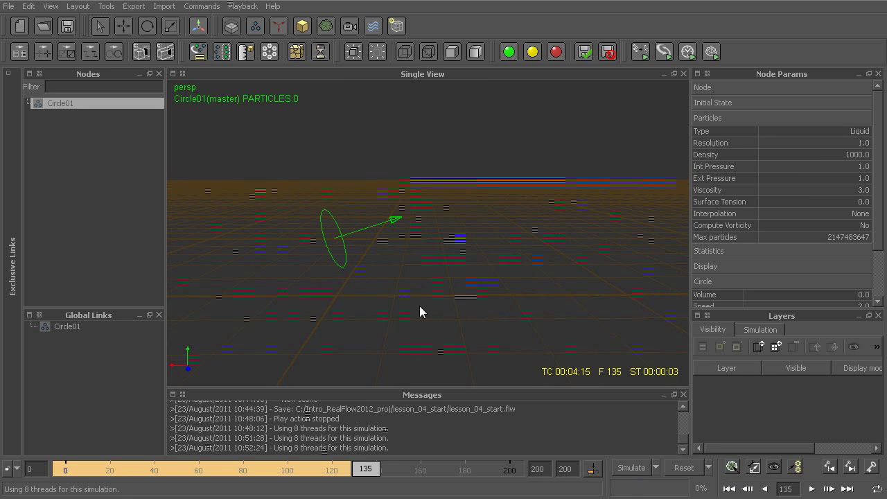
pyautogui.hotkey('ctrl', 'a')
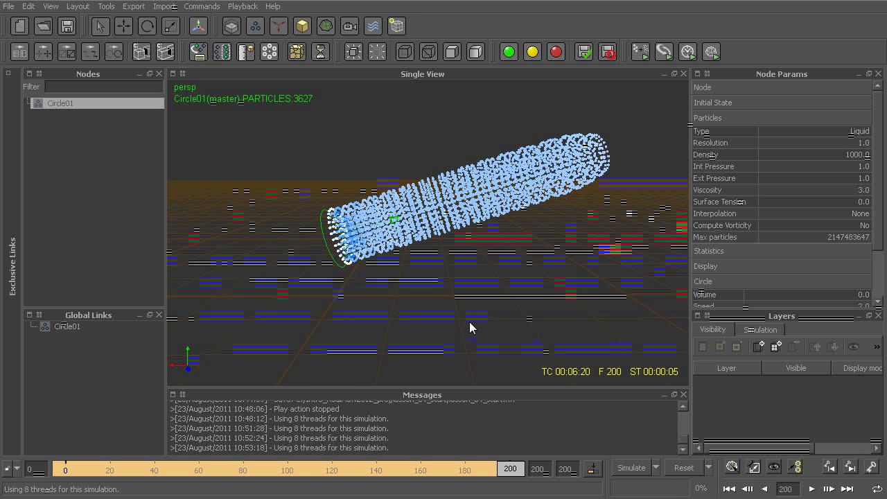
# - Reset all simulation data and simulate again from frame 0, stopping at frame 136
pyautogui.hotkey('ctrl', 'Home')
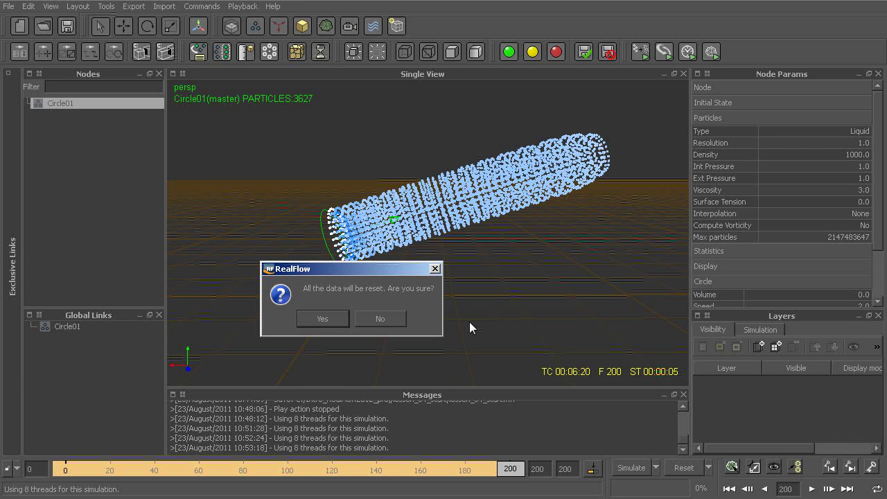
pyautogui.press('Return')
pyautogui.hotkey('ctrl', 'Return')
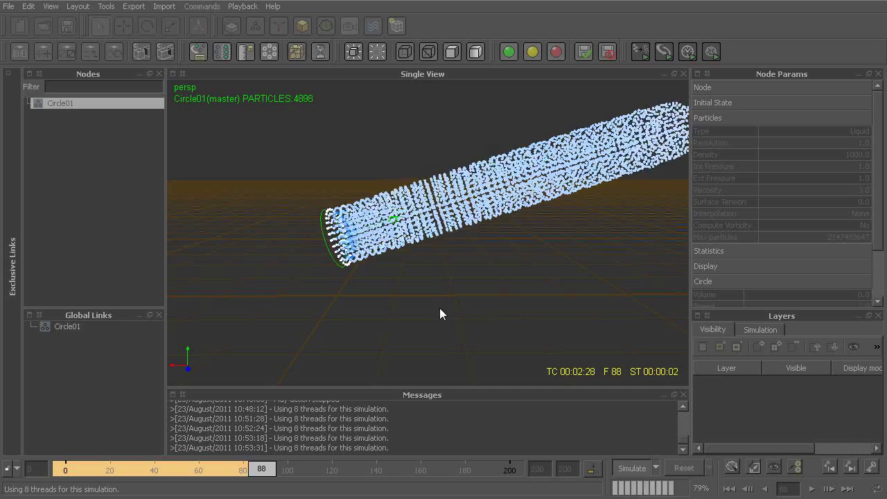
pyautogui.hotkey('ctrl', 'Return')
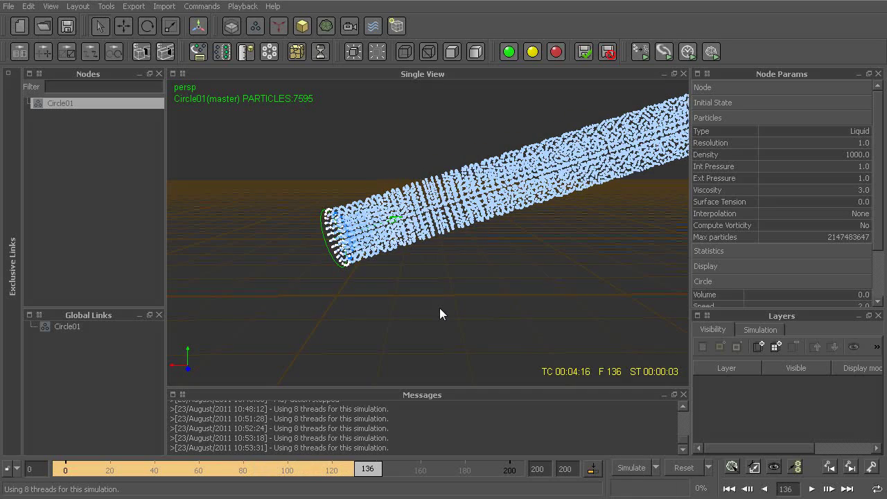
# - Scrub back to frame 117 to inspect the particle stream, and reset all the simulation data
pyautogui.keyDown('alt'); pyautogui.moveTo(439, 308); pyautogui.dragTo(429, 338); pyautogui.keyUp('alt')
pyautogui.moveTo(373, 470); pyautogui.dragTo(327, 473)
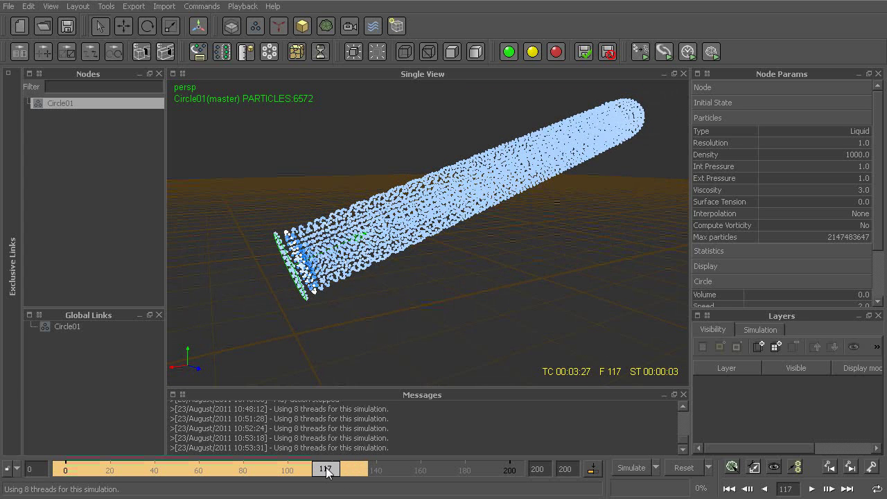
pyautogui.keyDown('alt'); pyautogui.moveTo(388, 337); pyautogui.dragTo(385, 336); pyautogui.keyUp('alt')
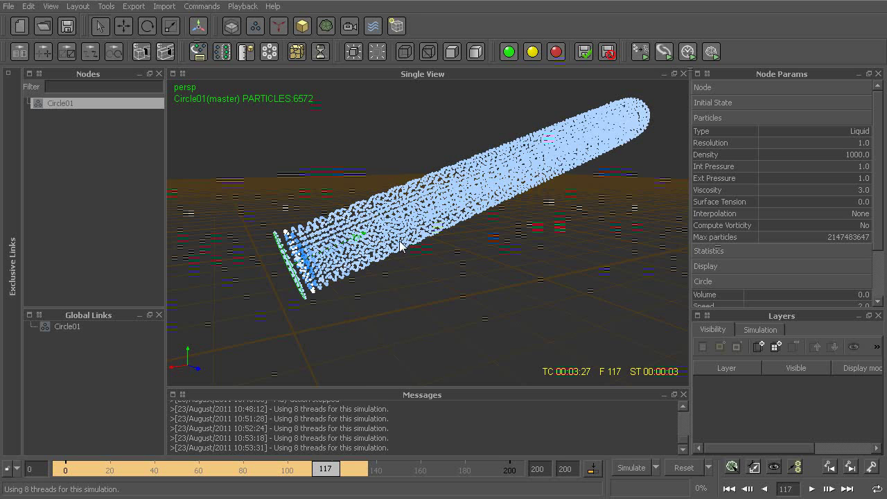
pyautogui.hotkey('ctrl', 'shift', 'r')
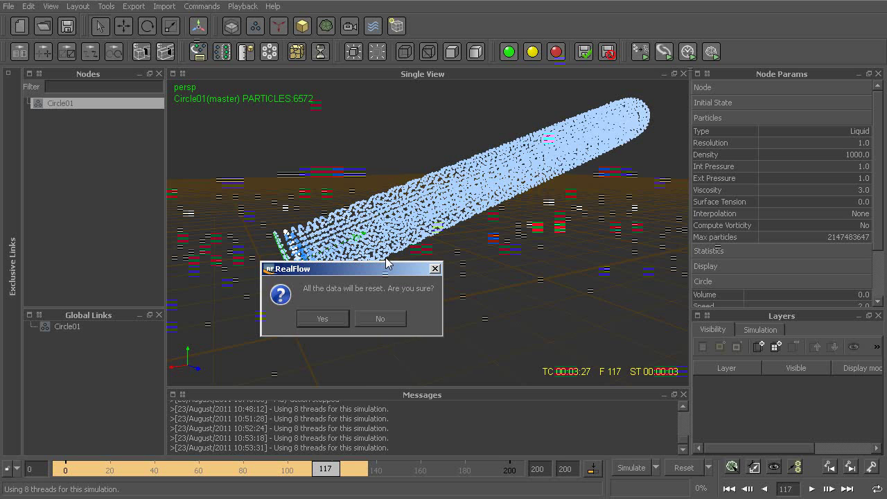
pyautogui.press('Return')
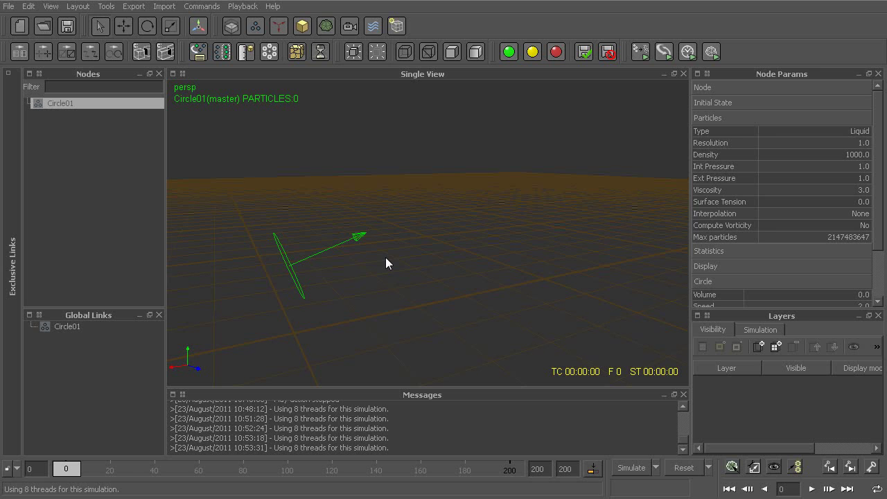
# - Add a square particle emitter to the scene
pyautogui.click(255, 26)
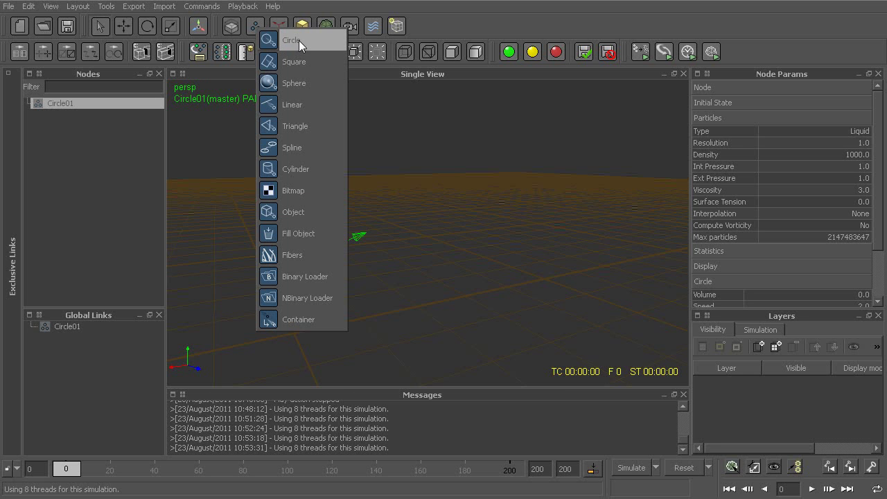
pyautogui.click(307, 62)
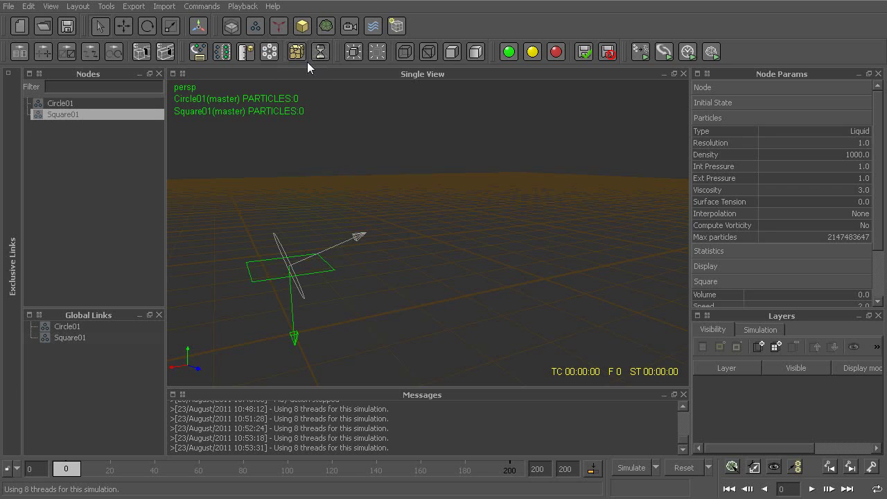
pyautogui.moveTo(361, 245)
pyautogui.keyDown('alt'); pyautogui.mouseDown()
pyautogui.moveTo(423, 222)
pyautogui.moveTo(350, 236)
pyautogui.mouseUp(); pyautogui.keyUp('alt')
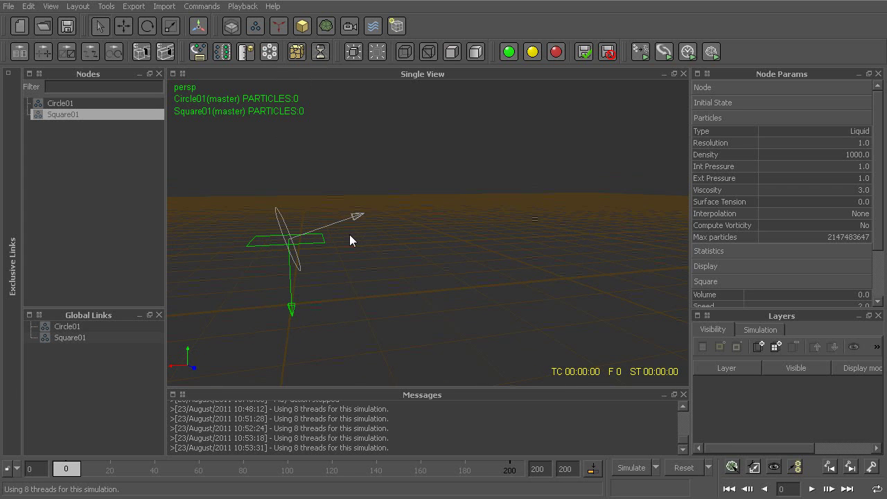
# - Move the square emitter away from the circle emitter and rotate it so the two emission directions converge
pyautogui.click(123, 26)
pyautogui.moveTo(231, 242); pyautogui.dragTo(467, 280)
pyautogui.click(147, 25)
# - Simulate both emitters from frame 0 to frame 106 and view the collision of the two streams from another angle
pyautogui.hotkey('ctrl', 'a')
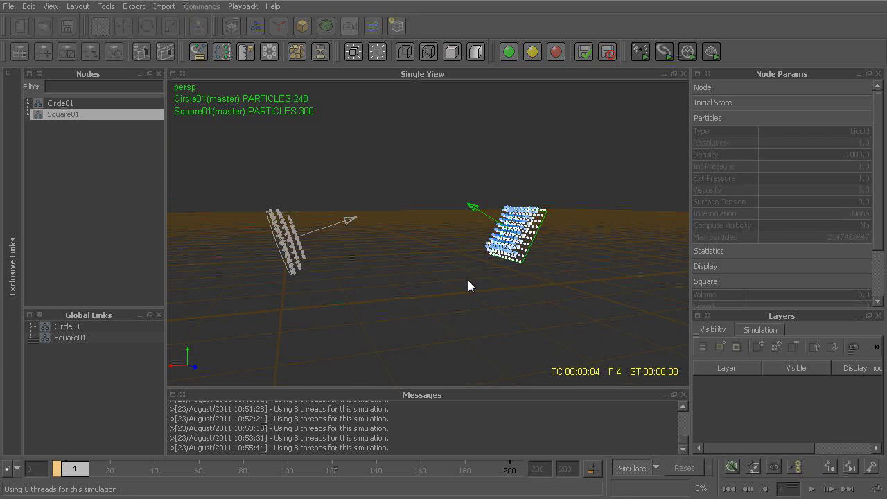
pyautogui.moveTo(465, 280)
pyautogui.keyDown('alt'); pyautogui.mouseDown()
pyautogui.moveTo(484, 272)
pyautogui.moveTo(466, 295)
pyautogui.moveTo(429, 282)
pyautogui.moveTo(522, 291)
pyautogui.moveTo(499, 271)
pyautogui.moveTo(501, 291)
pyautogui.moveTo(323, 311)
pyautogui.moveTo(466, 309)
pyautogui.moveTo(353, 310)
pyautogui.moveTo(494, 299)
pyautogui.mouseUp(); pyautogui.keyUp('alt')
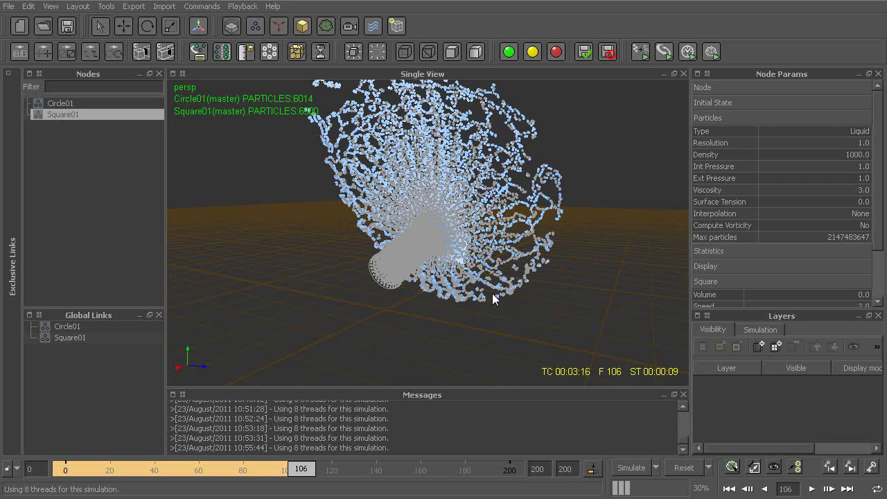
pyautogui.keyDown('alt'); pyautogui.moveTo(490, 248); pyautogui.dragTo(471, 281); pyautogui.keyUp('alt')
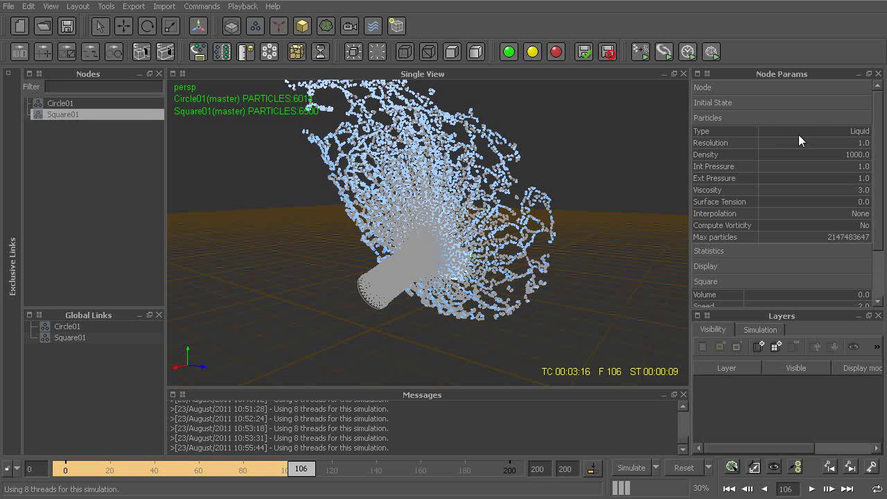
# - Review the square emitter's Density, Int Pressure, Ext Pressure, Viscosity and Surface Tension parameters alongside the simulated splash
pyautogui.click(747, 157)
pyautogui.click(745, 168)
pyautogui.click(743, 177)
pyautogui.click(741, 190)
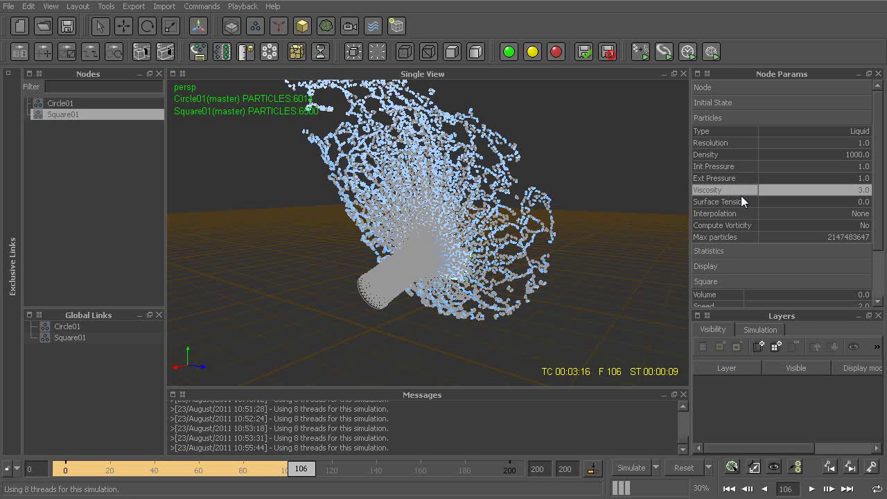
pyautogui.click(741, 202)
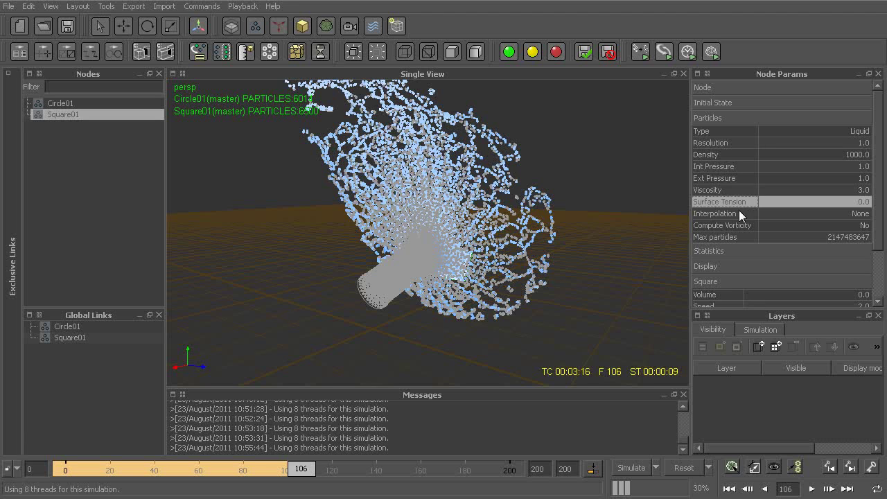
pyautogui.click(740, 188)
pyautogui.click(739, 167)
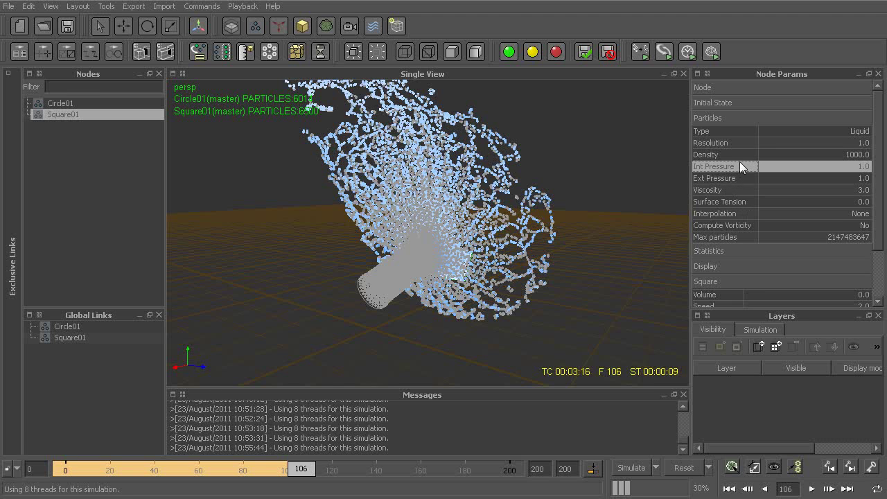
pyautogui.click(739, 155)
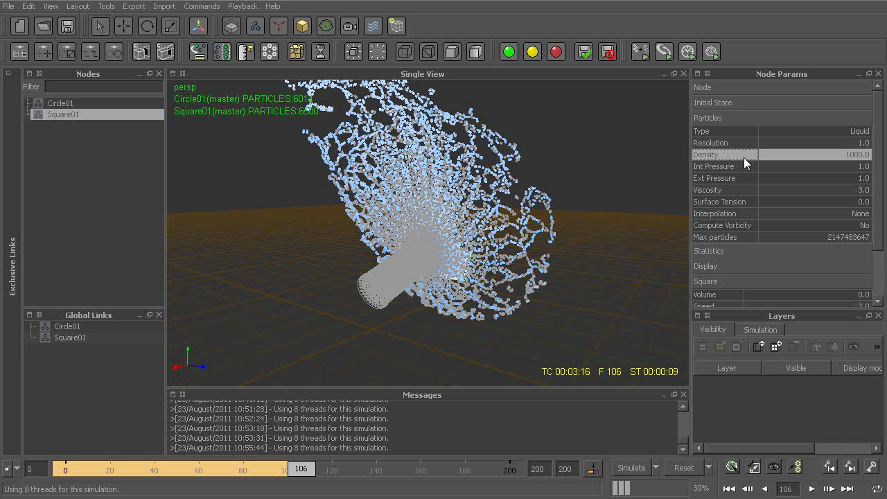
pyautogui.keyDown('alt'); pyautogui.moveTo(556, 189); pyautogui.dragTo(564, 255); pyautogui.keyUp('alt')
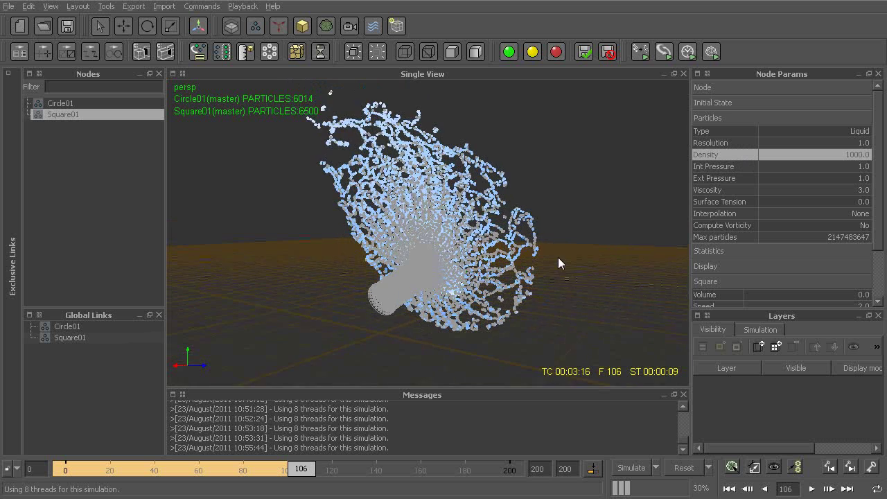
pyautogui.keyDown('alt'); pyautogui.moveTo(565, 260); pyautogui.dragTo(542, 264, button='right'); pyautogui.keyUp('alt')
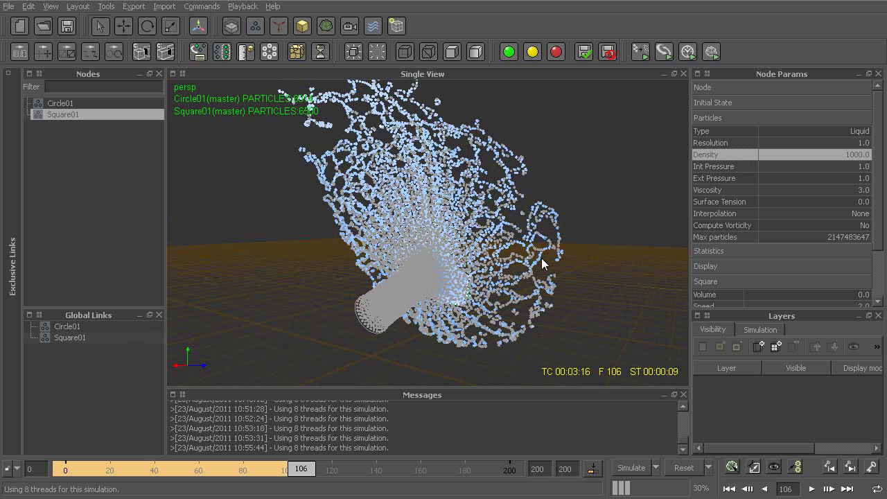
pyautogui.click(732, 189)
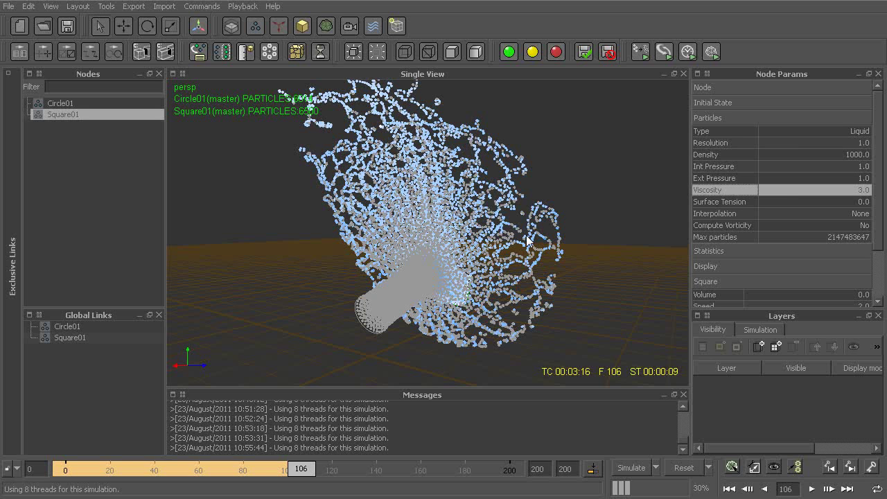
pyautogui.keyDown('alt'); pyautogui.moveTo(550, 218); pyautogui.dragTo(567, 233); pyautogui.keyUp('alt')
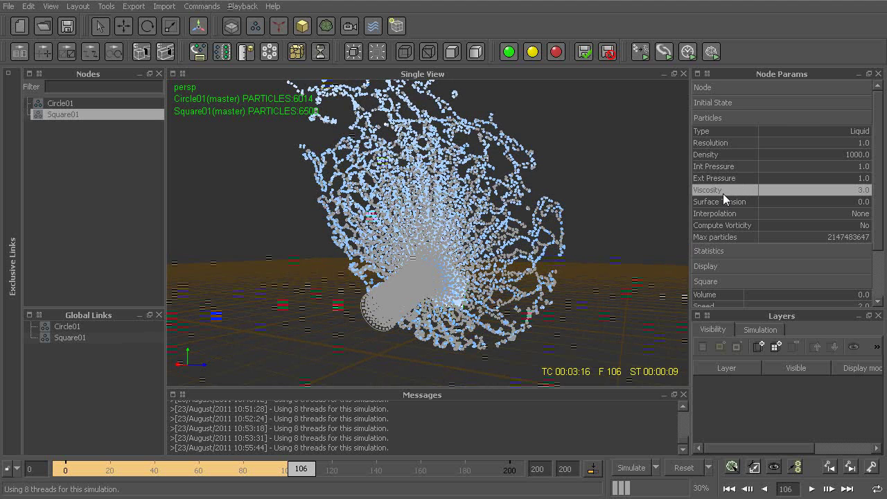
# - Compare the square emitter's Int Pressure, Ext Pressure, Viscosity and Surface Tension settings with the shape of the colliding streams
pyautogui.doubleClick(806, 190)
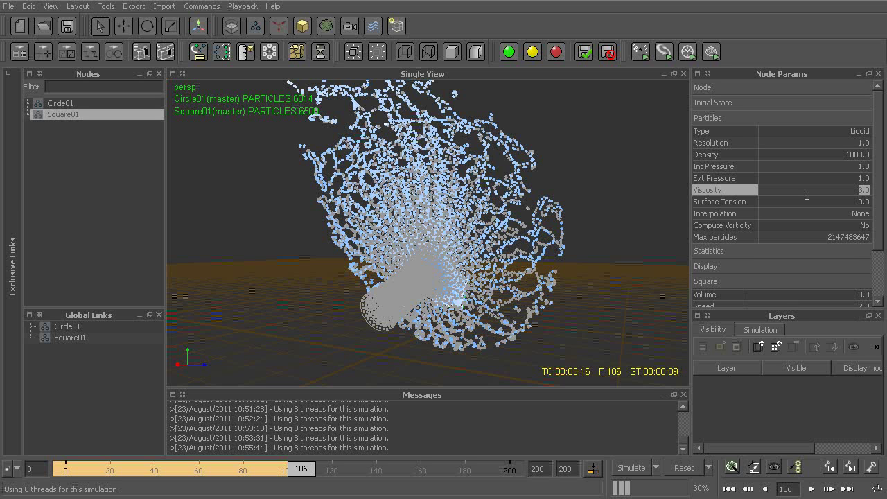
pyautogui.click(745, 202)
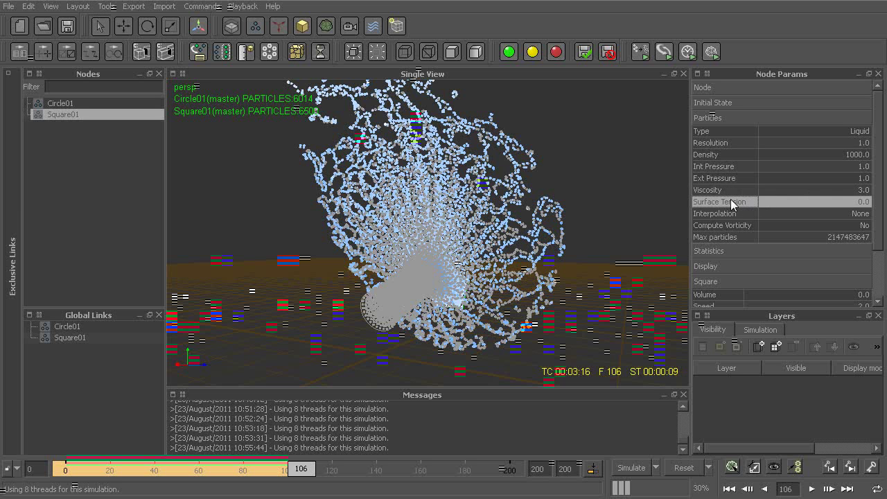
pyautogui.keyDown('alt'); pyautogui.moveTo(460, 113); pyautogui.dragTo(457, 153); pyautogui.keyUp('alt')
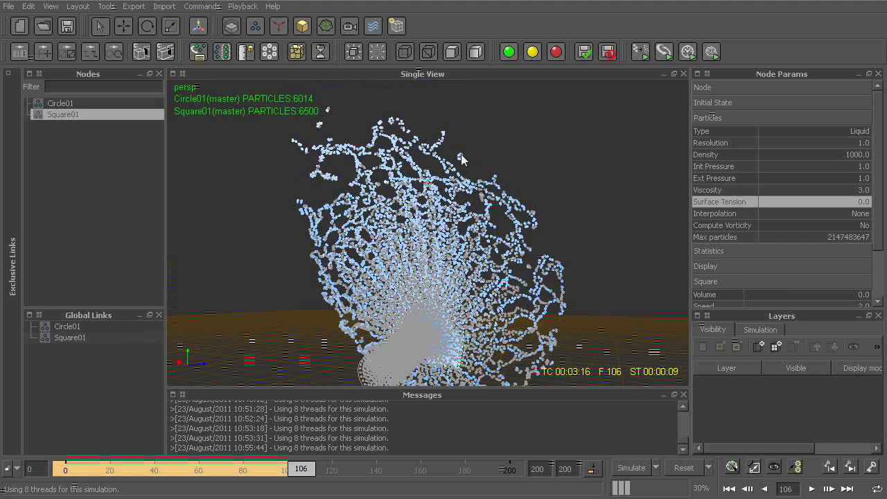
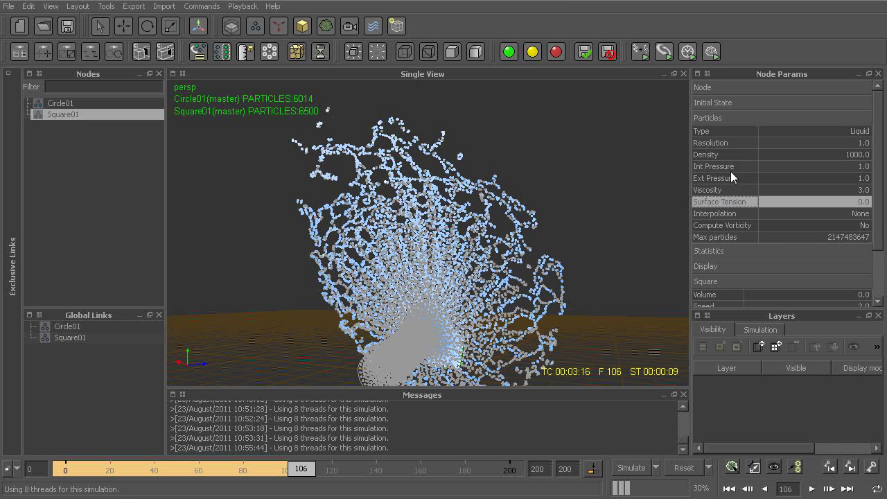
pyautogui.click(729, 166)
pyautogui.click(728, 177)
pyautogui.click(726, 188)
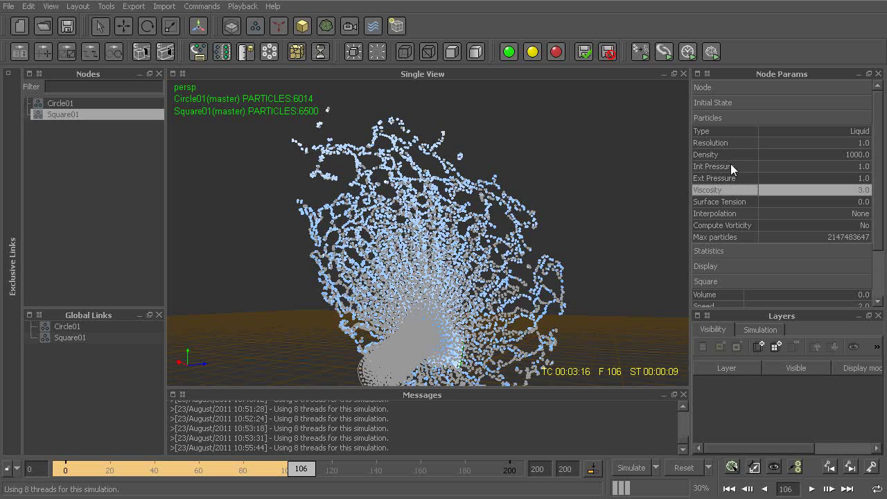
pyautogui.click(730, 164)
pyautogui.click(728, 178)
pyautogui.click(728, 190)
pyautogui.click(728, 201)
pyautogui.click(728, 168)
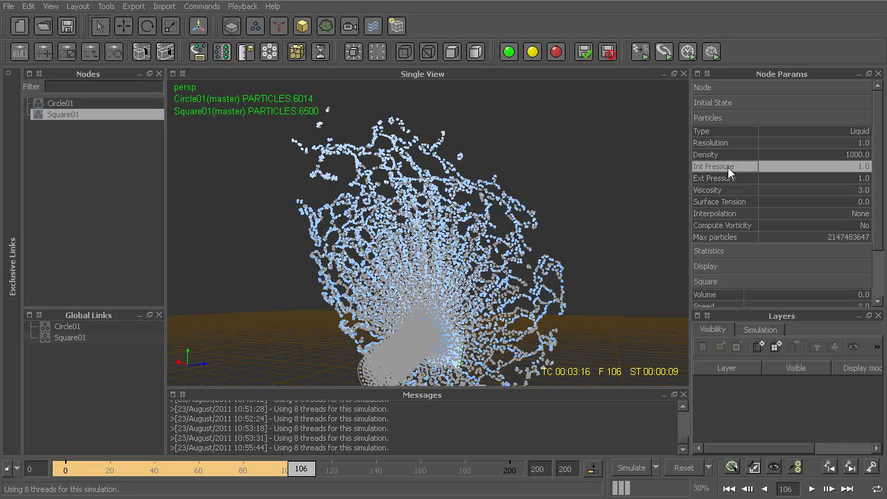
pyautogui.click(726, 177)
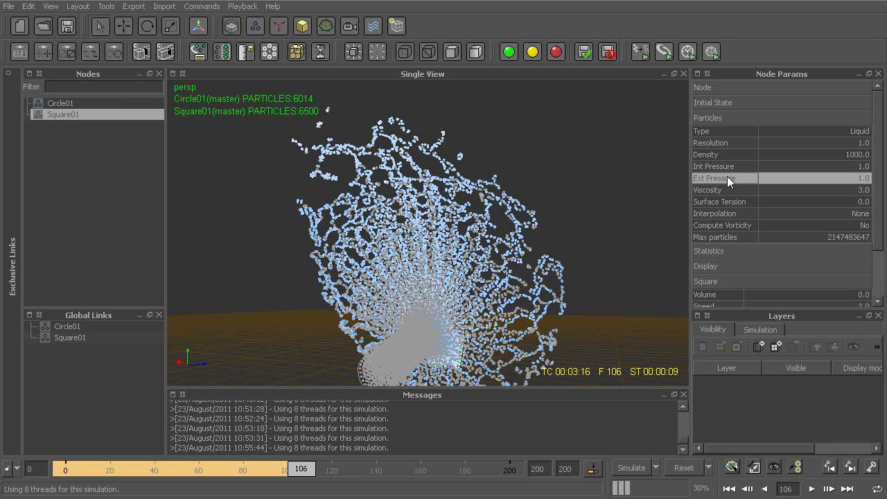
pyautogui.click(729, 167)
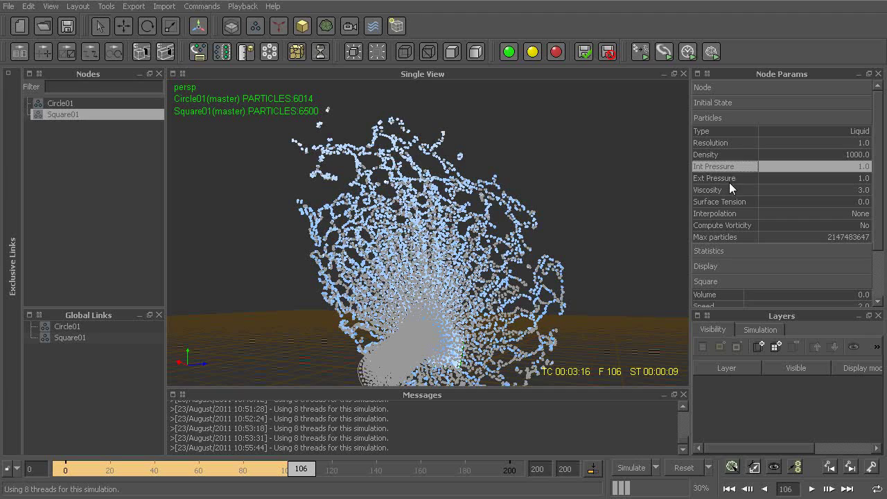
pyautogui.click(727, 190)
pyautogui.keyDown('alt'); pyautogui.moveTo(557, 243); pyautogui.dragTo(511, 236); pyautogui.keyUp('alt')
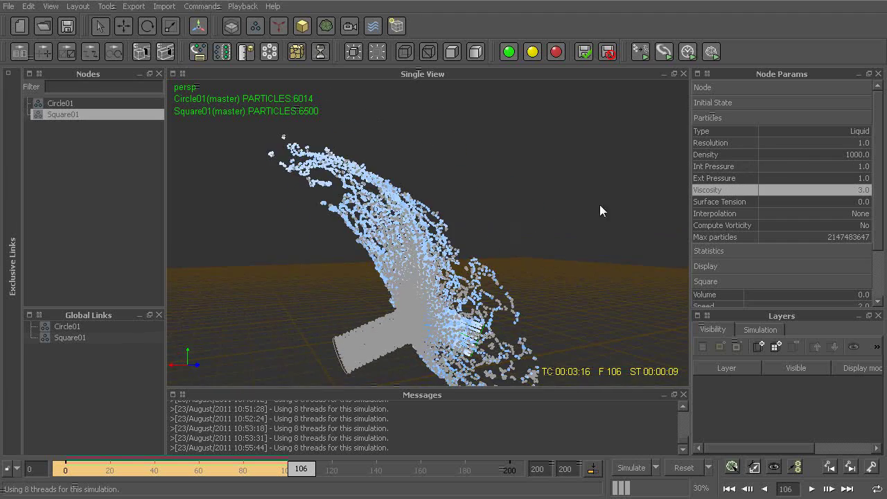
pyautogui.click(716, 167)
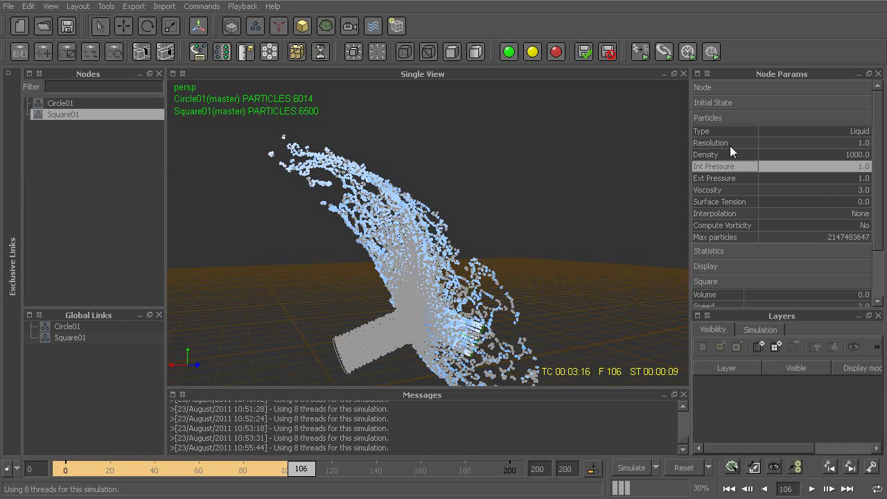
# - Examine the square emitter's Resolution parameter and inspect the particle density of the splash from several angles
pyautogui.click(733, 143)
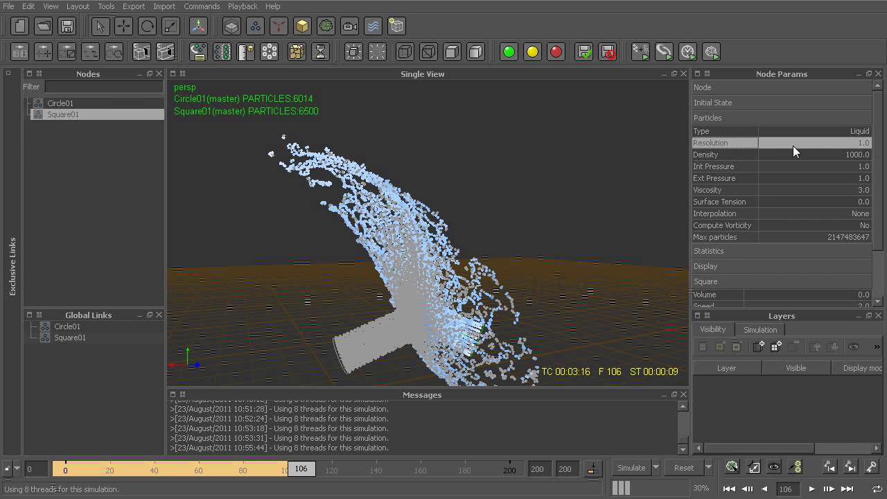
pyautogui.keyDown('alt'); pyautogui.moveTo(623, 173); pyautogui.dragTo(674, 161); pyautogui.keyUp('alt')
pyautogui.keyDown('alt'); pyautogui.moveTo(513, 201); pyautogui.dragTo(410, 234); pyautogui.keyUp('alt')
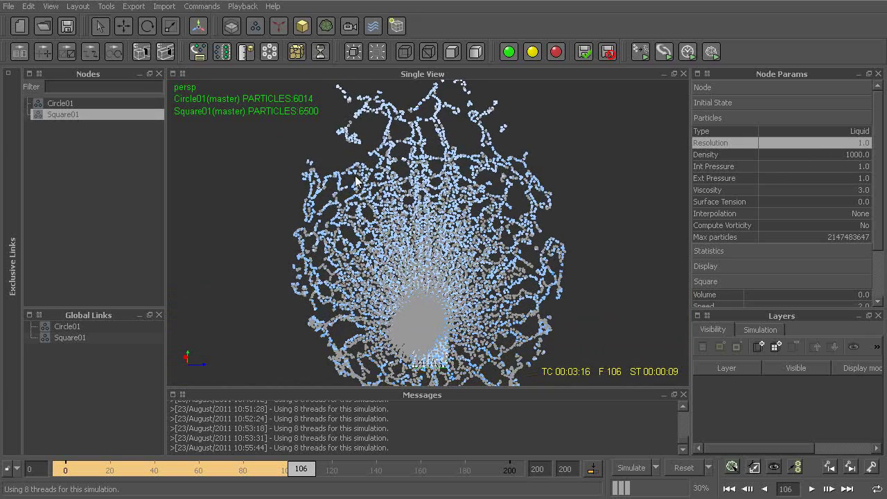
pyautogui.keyDown('alt'); pyautogui.moveTo(474, 226); pyautogui.dragTo(340, 266); pyautogui.keyUp('alt')
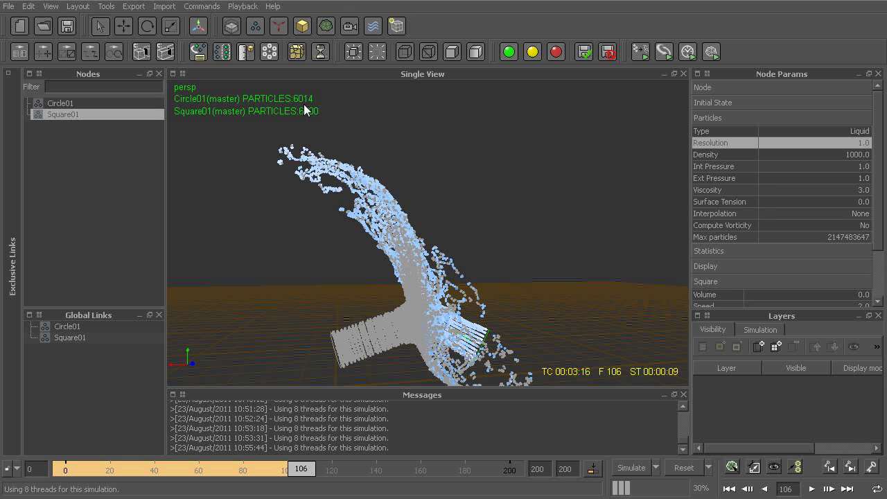
pyautogui.keyDown('alt'); pyautogui.moveTo(454, 228); pyautogui.dragTo(503, 222); pyautogui.keyUp('alt')
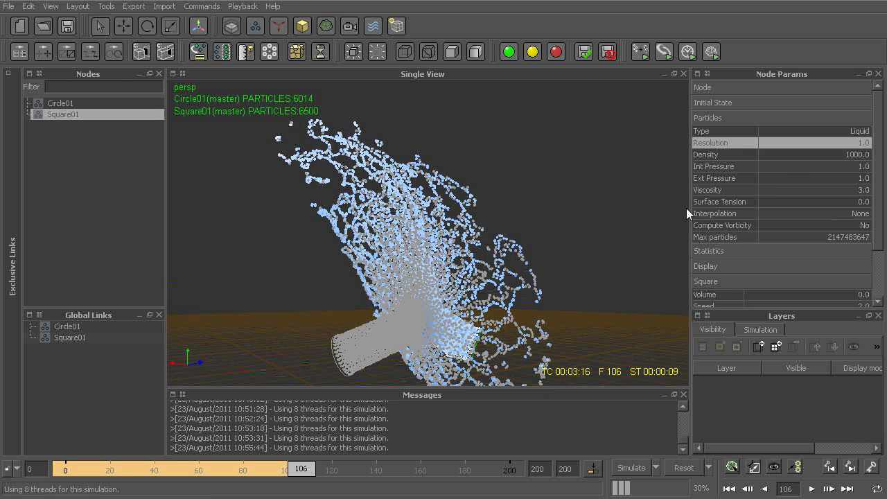
pyautogui.keyDown('alt'); pyautogui.moveTo(422, 232); pyautogui.dragTo(413, 256); pyautogui.keyUp('alt')
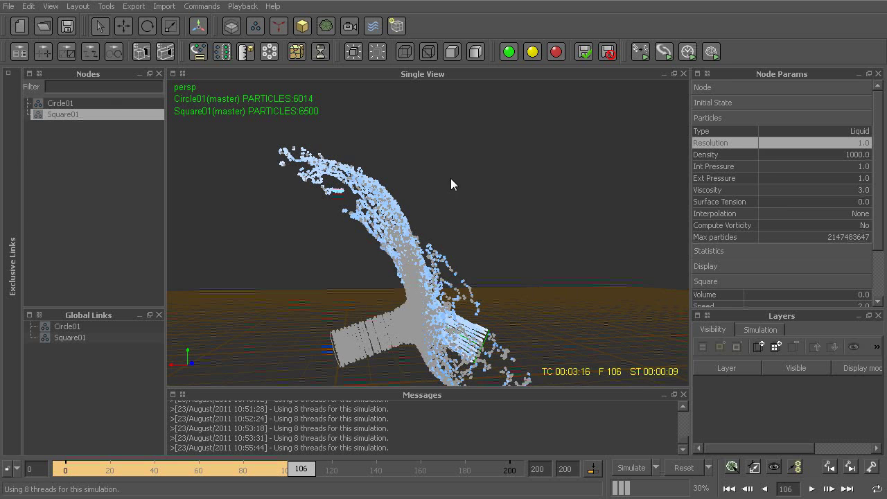
pyautogui.keyDown('alt'); pyautogui.moveTo(531, 198); pyautogui.dragTo(461, 196); pyautogui.keyUp('alt')
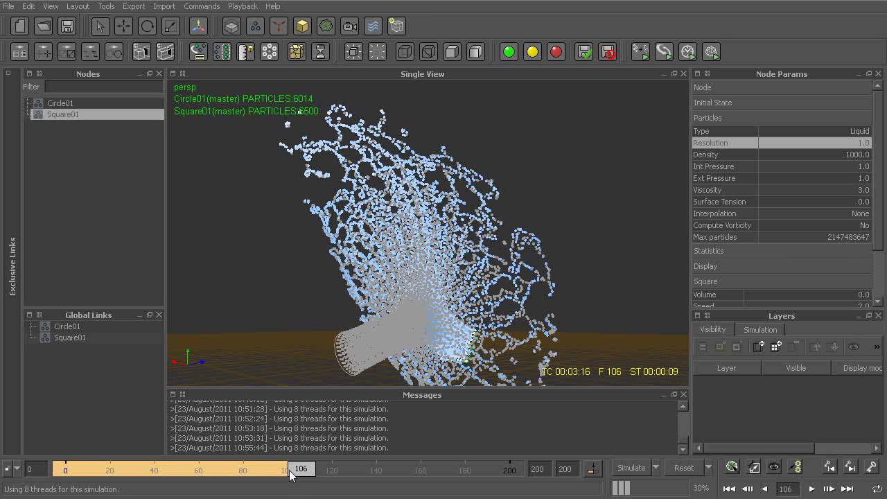
pyautogui.keyDown('alt'); pyautogui.moveTo(448, 264); pyautogui.dragTo(437, 243); pyautogui.keyUp('alt')
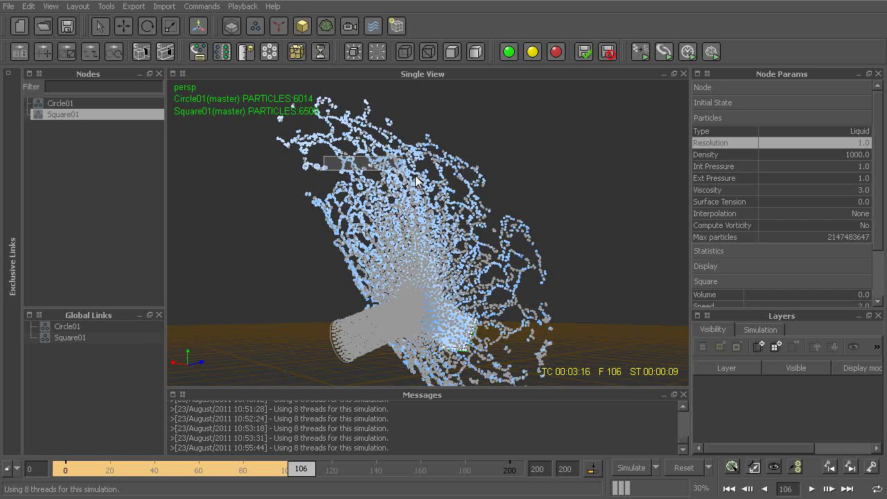
# - Select both the circle and square emitters and set their particle Resolution to 5.0
pyautogui.keyDown('shift'); pyautogui.click(435, 187); pyautogui.keyUp('shift')
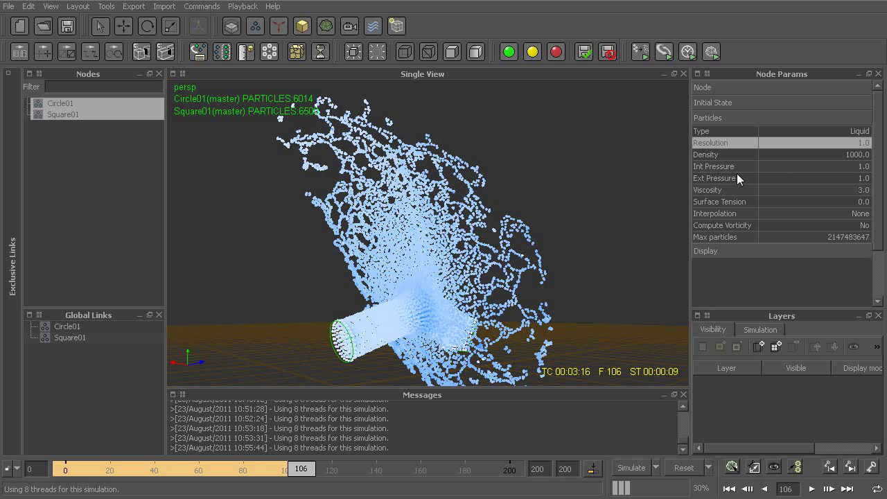
pyautogui.click(826, 143)
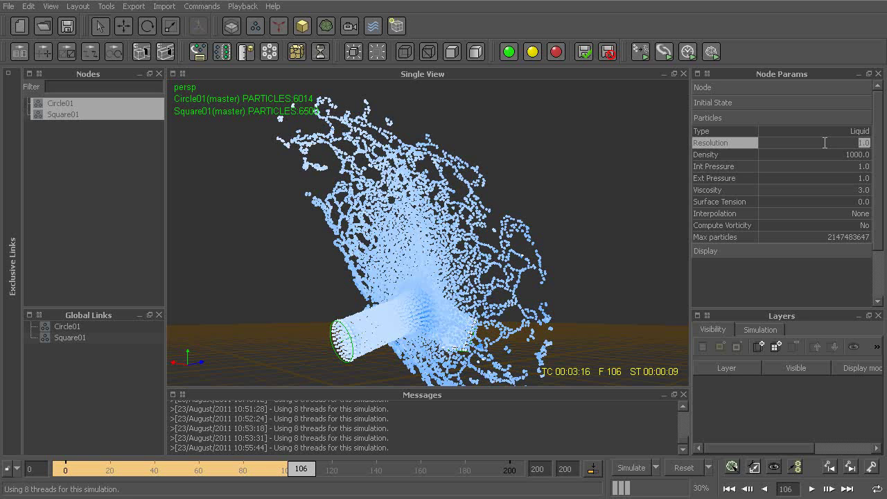
pyautogui.write('5')
pyautogui.press('Return')
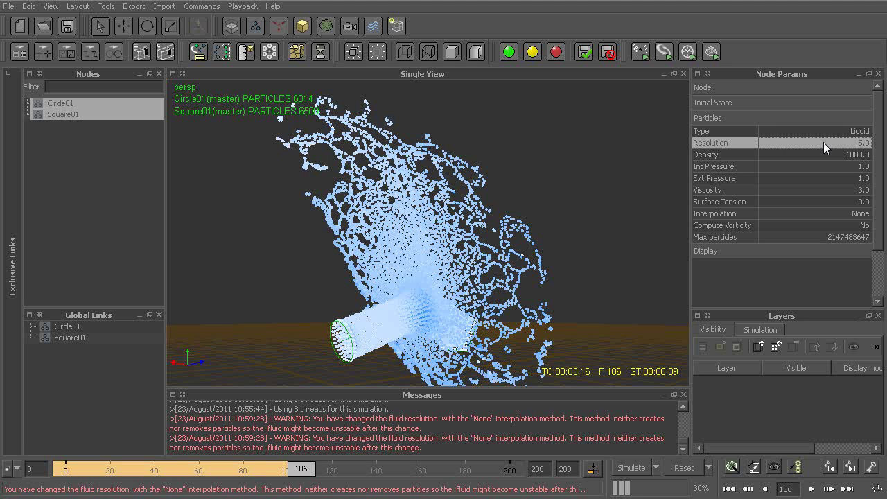
pyautogui.keyDown('alt'); pyautogui.moveTo(513, 236); pyautogui.dragTo(568, 236); pyautogui.keyUp('alt')
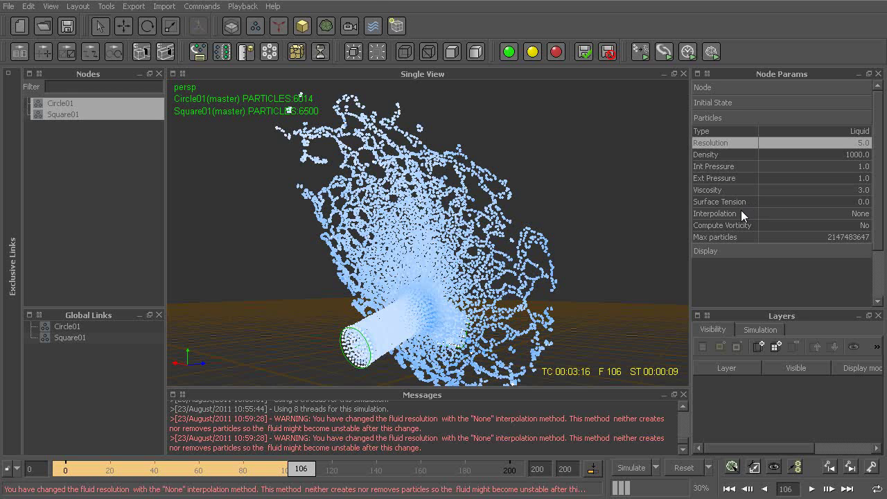
pyautogui.keyDown('alt'); pyautogui.moveTo(481, 245); pyautogui.dragTo(457, 242); pyautogui.keyUp('alt')
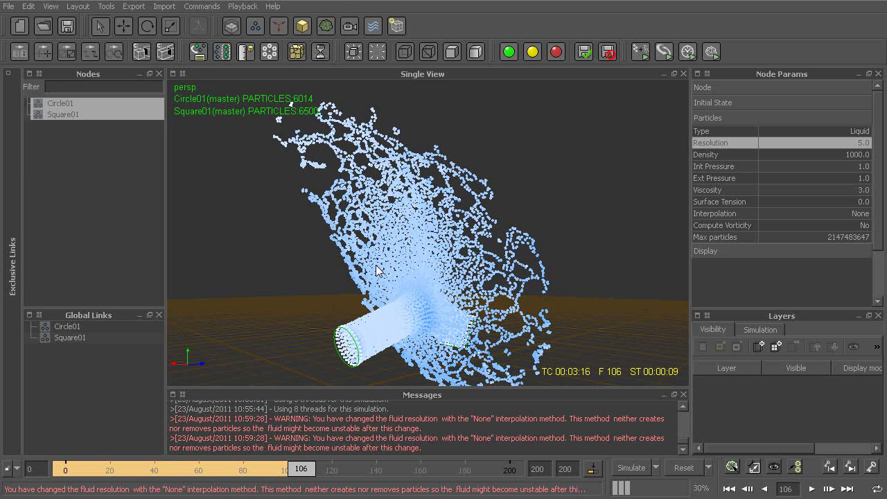
# - Reset the scene and simulate both emitters again to frame 86, viewing the collision from other angles
pyautogui.hotkey('ctrl', 'r')
pyautogui.press('Return')
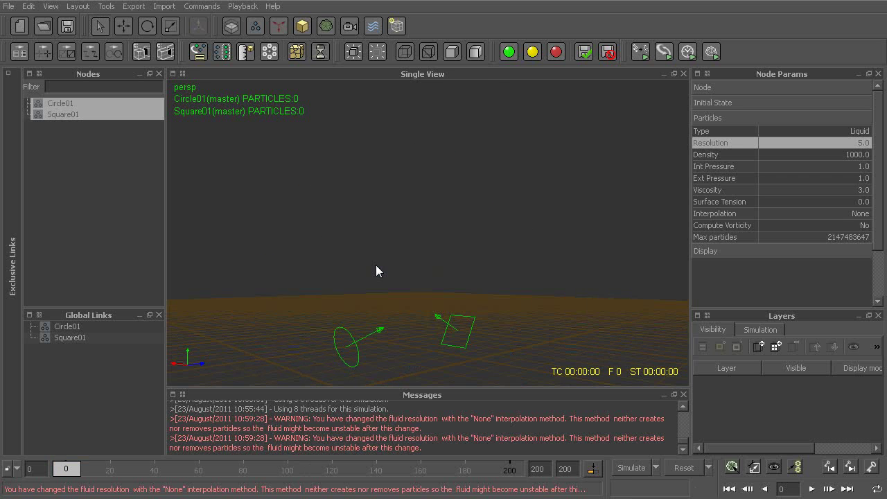
pyautogui.hotkey('ctrl', 'a')
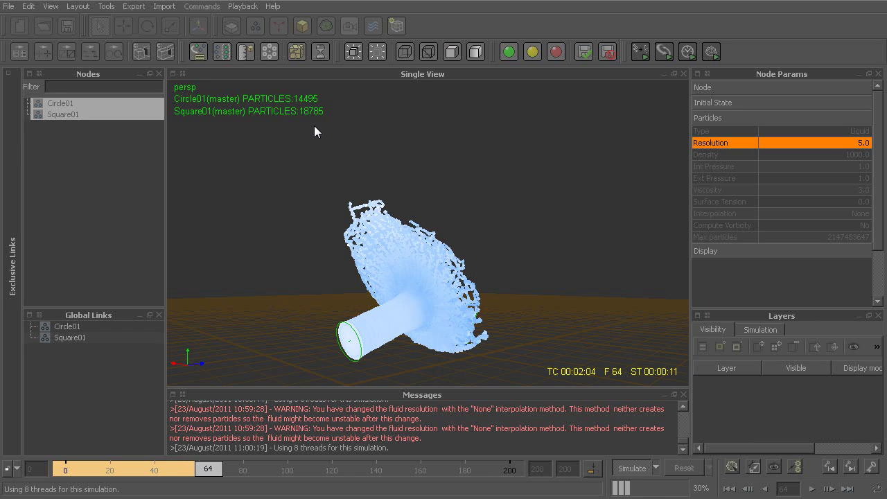
pyautogui.keyDown('alt'); pyautogui.moveTo(392, 274); pyautogui.dragTo(419, 256); pyautogui.keyUp('alt')
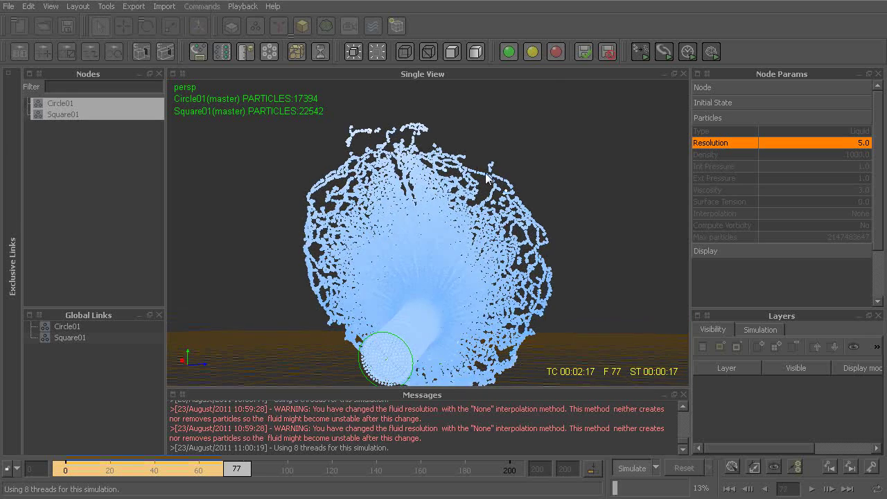
pyautogui.keyDown('alt'); pyautogui.moveTo(491, 187); pyautogui.dragTo(426, 268); pyautogui.keyUp('alt')
# - Reset the simulation to frame 0 and set the circle emitter's Volume to 1.0
pyautogui.click(384, 294)
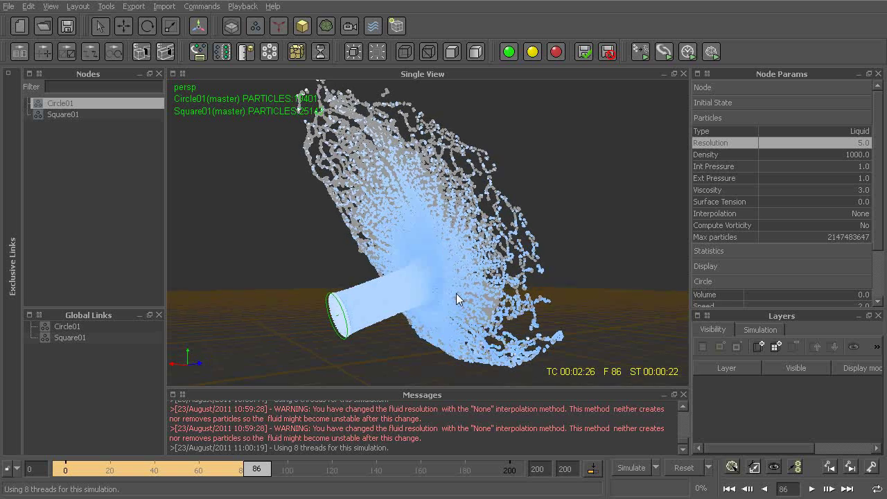
pyautogui.moveTo(880, 177); pyautogui.dragTo(879, 247)
pyautogui.moveTo(471, 250)
pyautogui.keyDown('alt'); pyautogui.mouseDown()
pyautogui.moveTo(418, 254)
pyautogui.moveTo(455, 251)
pyautogui.mouseUp(); pyautogui.keyUp('alt')
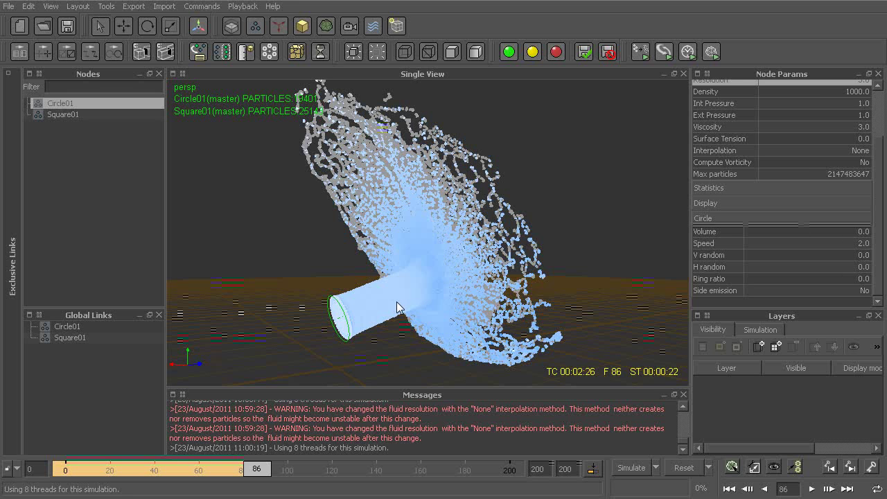
pyautogui.hotkey('ctrl', 'r')
pyautogui.press('Return')
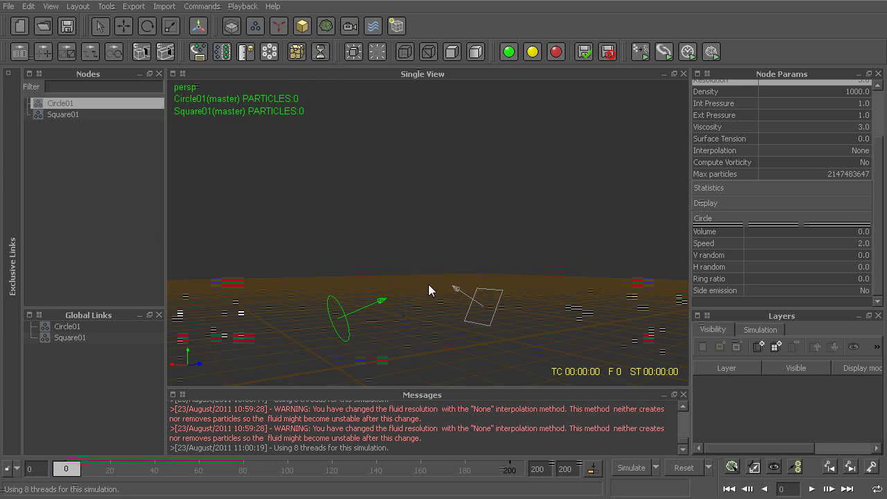
pyautogui.click(826, 232)
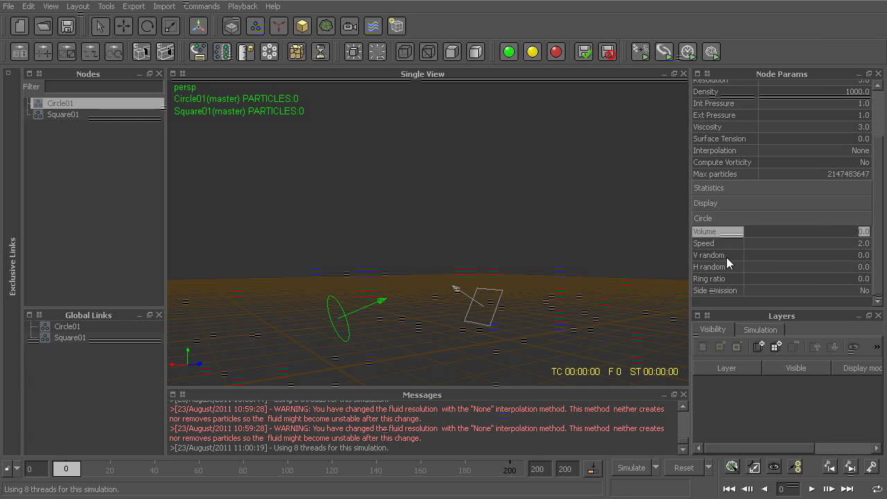
pyautogui.write('1')
pyautogui.press('Return')
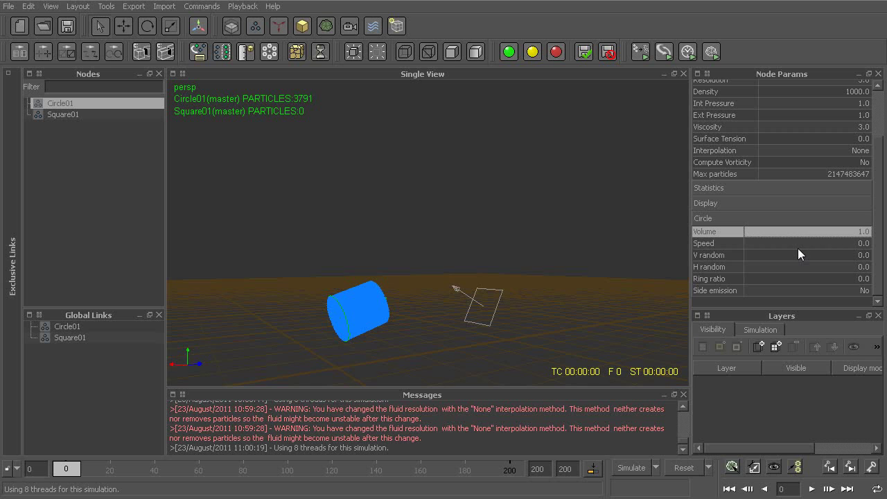
pyautogui.keyDown('alt'); pyautogui.moveTo(408, 309); pyautogui.dragTo(339, 303); pyautogui.keyUp('alt')
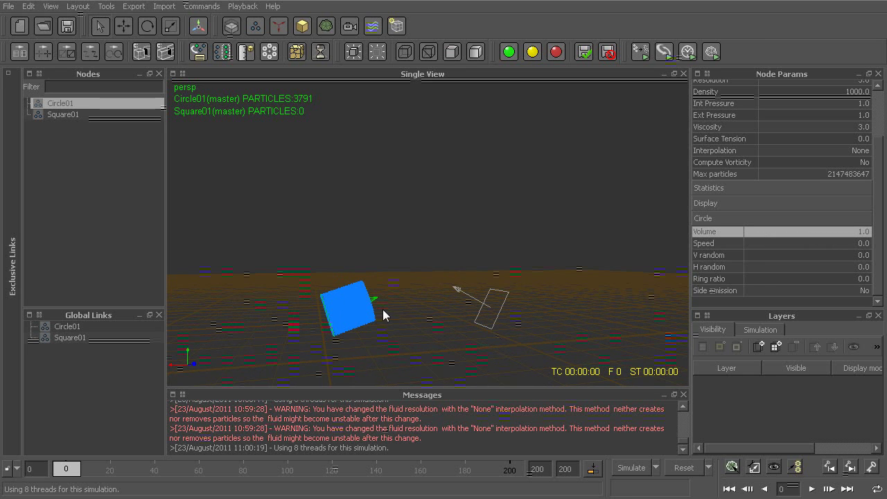
# - Increase the circle emitter's Volume to 2.0 and further to 3.0
pyautogui.doubleClick(846, 232)
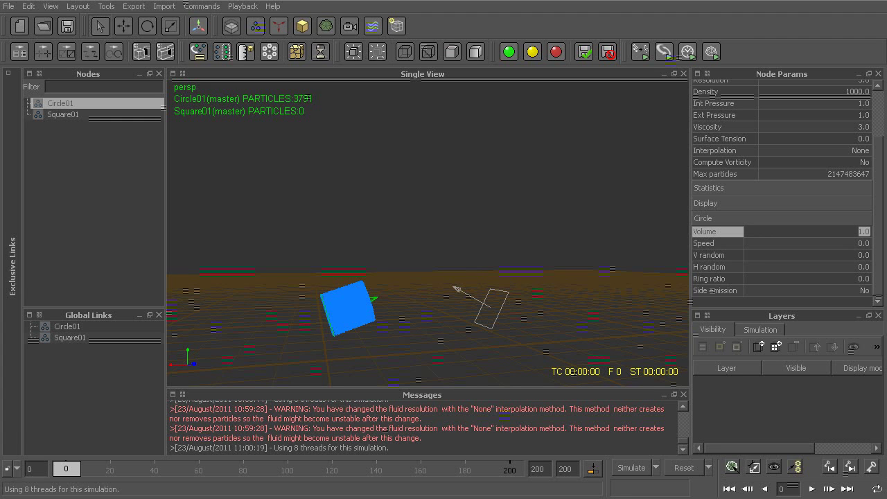
pyautogui.write('2')
pyautogui.press('Return')
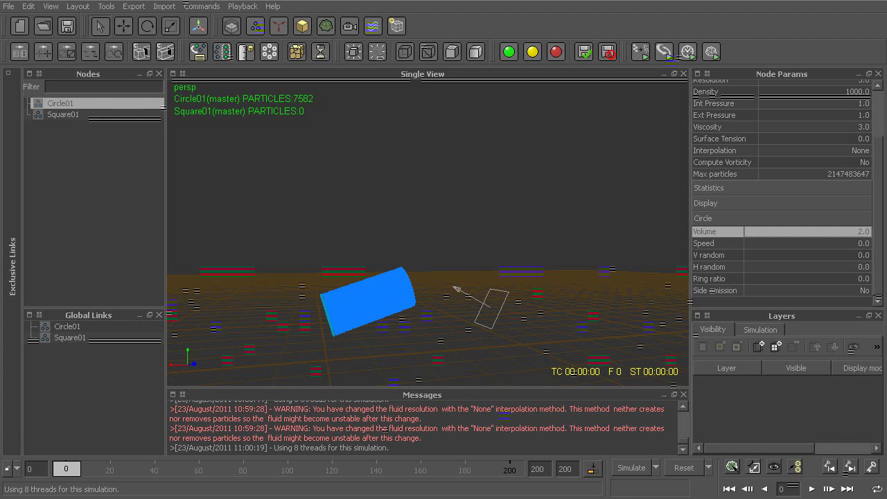
pyautogui.doubleClick(853, 230)
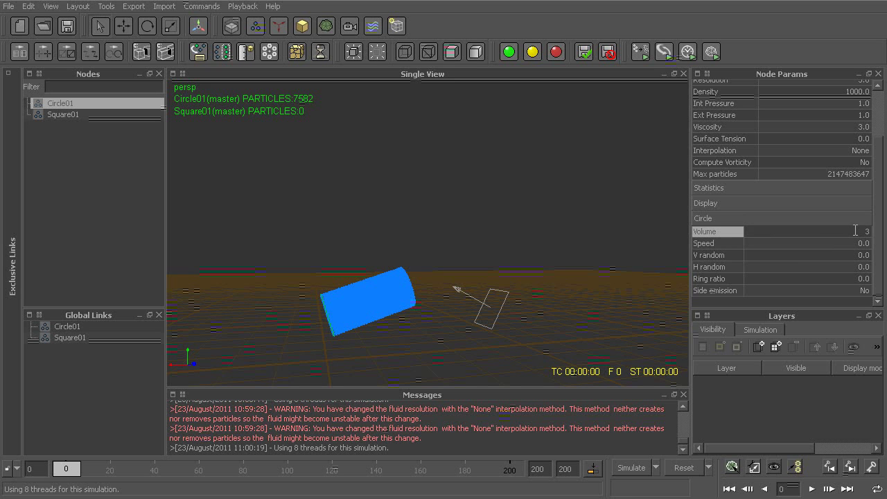
pyautogui.write('3')
pyautogui.press('Return')
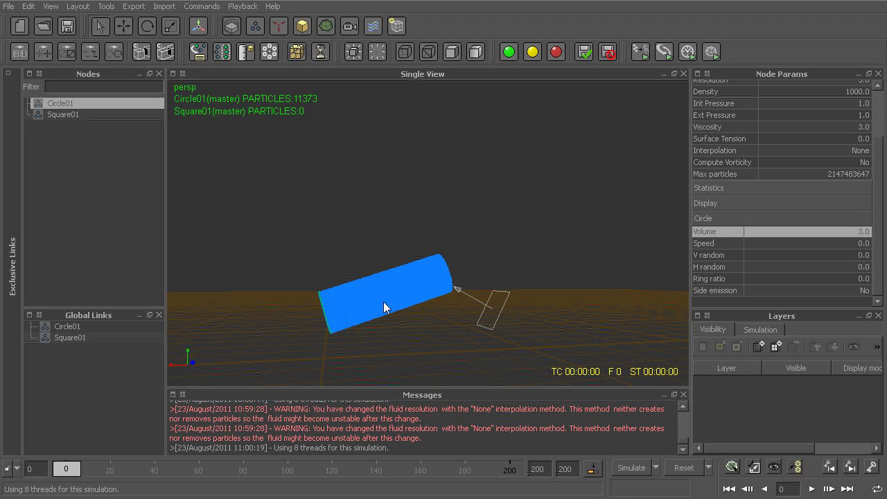
# - Set the circle emitter's Volume to 0.0 and simulate both emitters to frame 87
pyautogui.doubleClick(841, 234)
pyautogui.write('0')
pyautogui.press('Return')
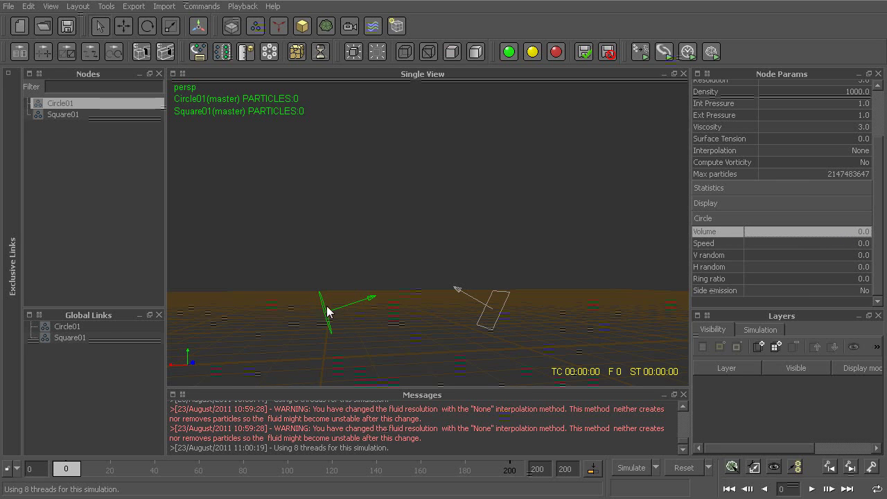
pyautogui.click(730, 243)
pyautogui.keyDown('alt'); pyautogui.moveTo(539, 285); pyautogui.dragTo(500, 286); pyautogui.keyUp('alt')
pyautogui.hotkey('ctrl', 'Return')
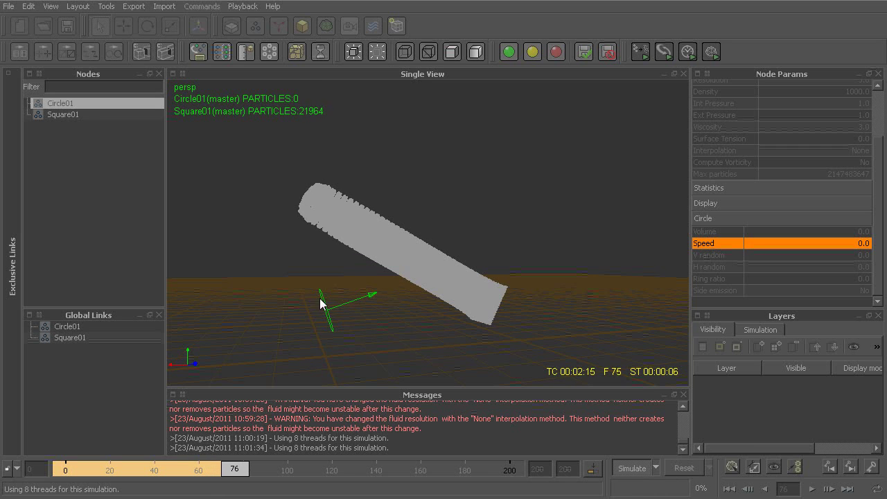
pyautogui.press('Escape')
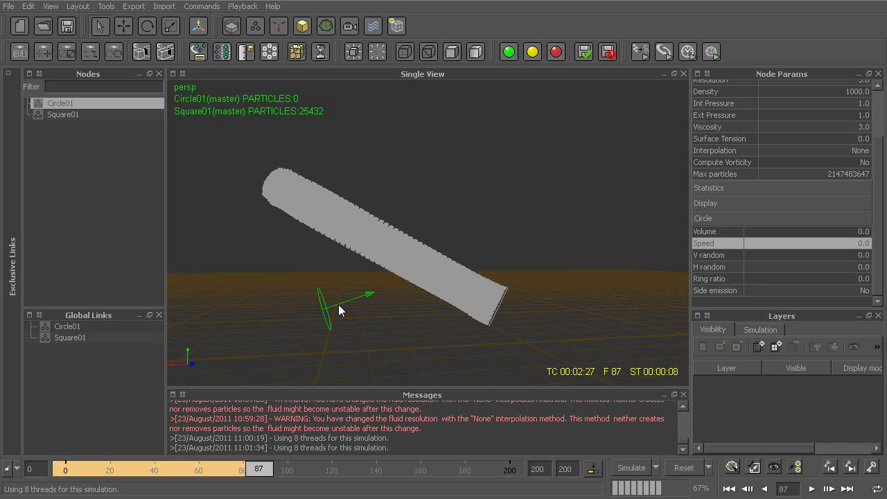
# - Reset the scene and set the circle emitter's Speed to 0.2
pyautogui.hotkey('ctrl', 'r')
pyautogui.press('Return')
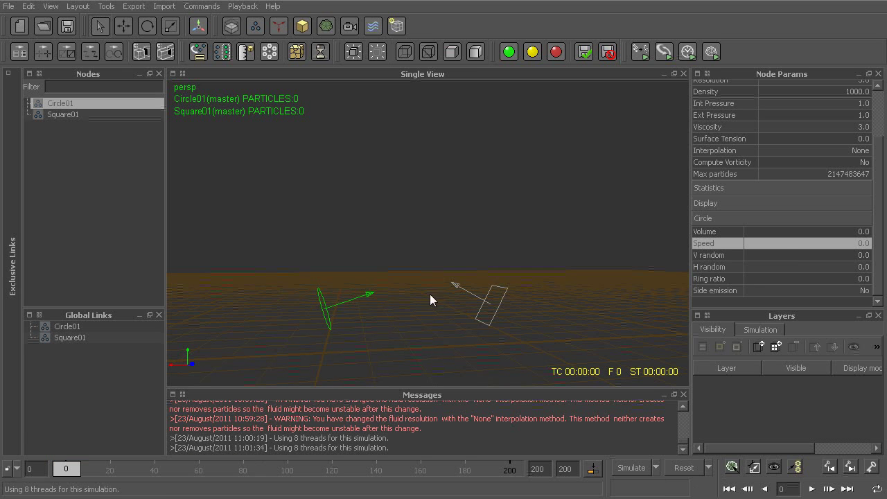
pyautogui.click(786, 244)
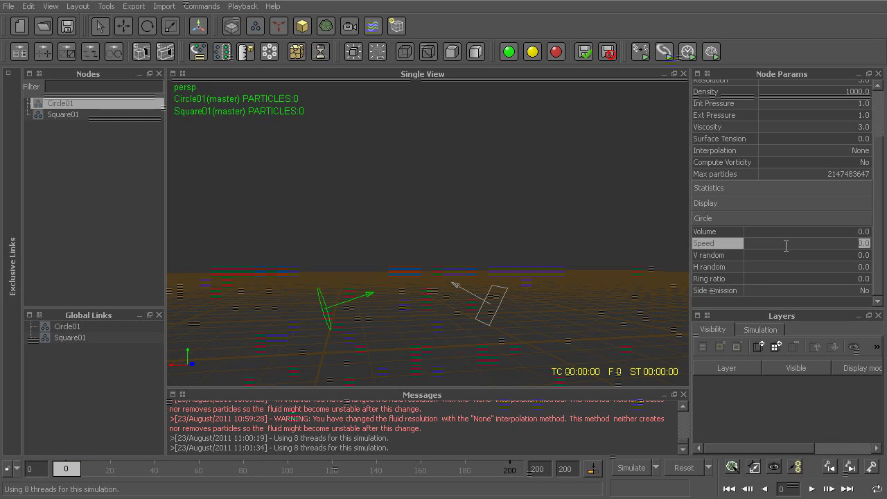
pyautogui.write('.2')
pyautogui.press('Return')
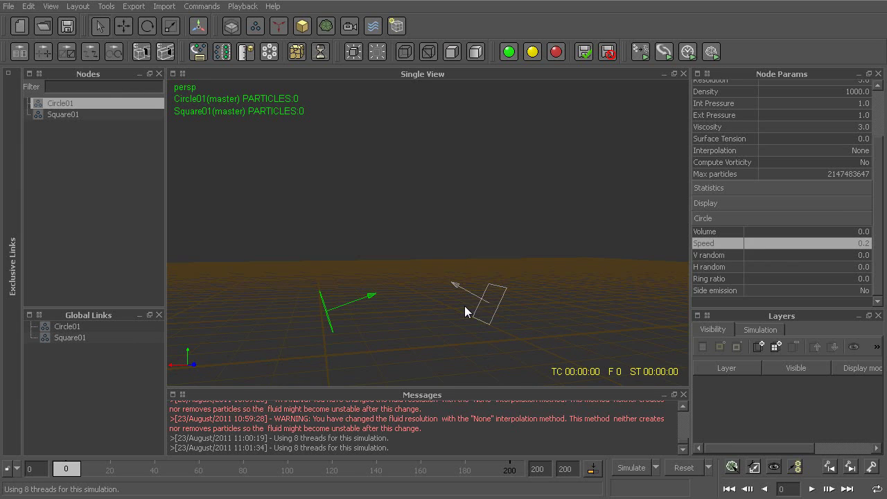
# - Simulate both emitters to frame 60 and reset the simulation to frame 0
pyautogui.hotkey('ctrl', 'a')
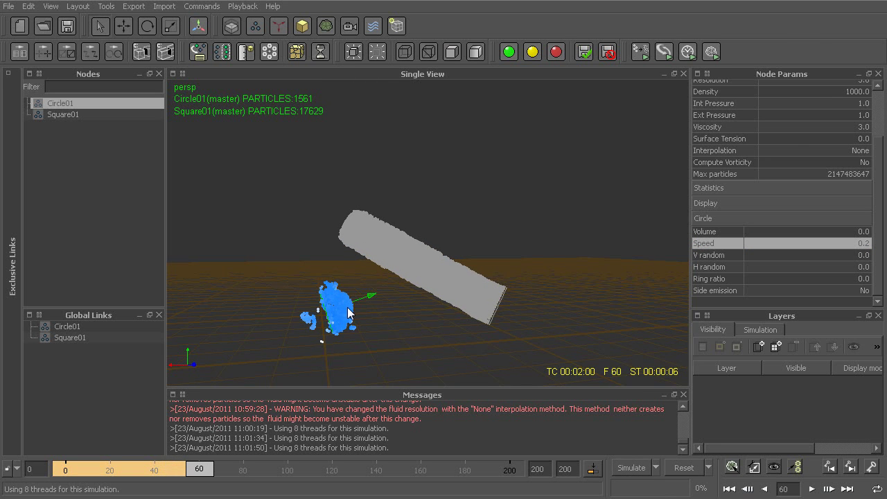
pyautogui.keyDown('alt'); pyautogui.moveTo(373, 314); pyautogui.dragTo(370, 313); pyautogui.keyUp('alt')
pyautogui.hotkey('ctrl', 'Home')
pyautogui.press('Return')
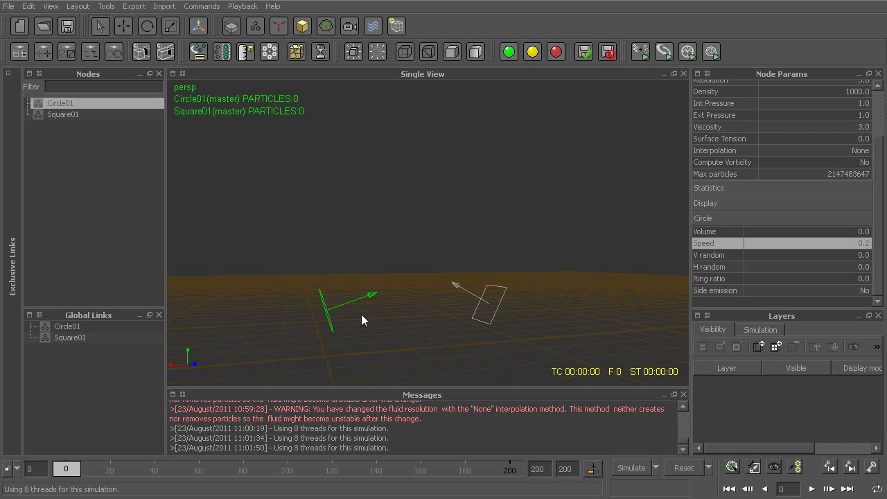
# - Set the circle emitter's Speed to 1.0 and simulate to frame 76, selecting the square and circle streams in turn
pyautogui.doubleClick(809, 243)
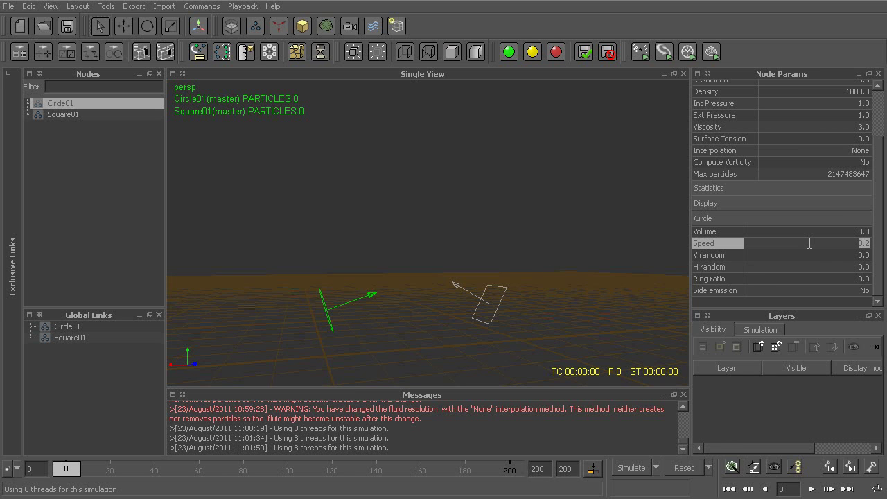
pyautogui.write('1')
pyautogui.press('Return')
pyautogui.hotkey('ctrl', 'a')
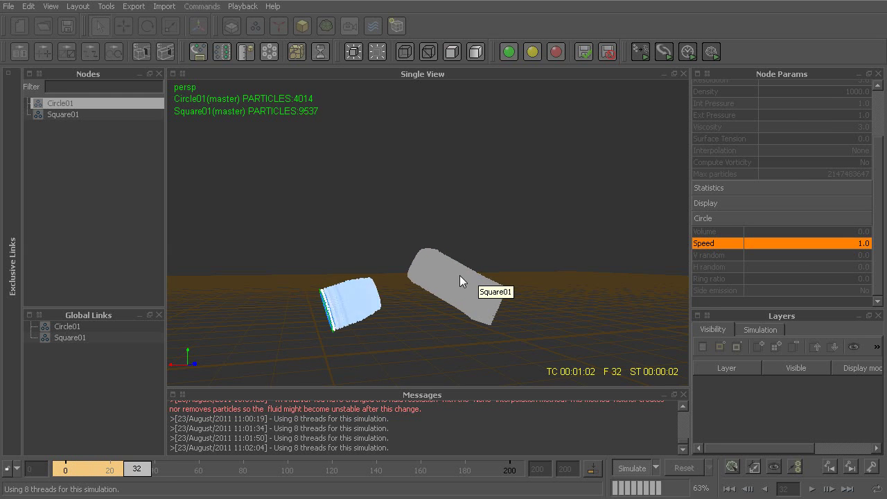
pyautogui.click(429, 258)
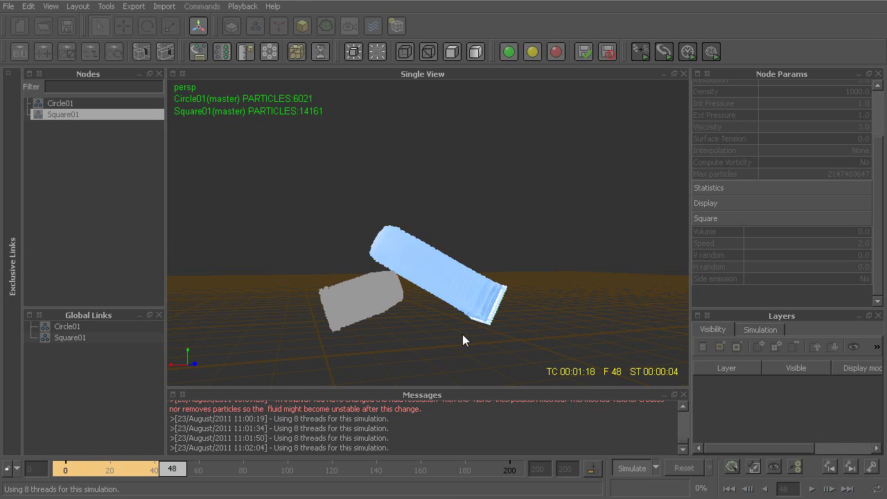
pyautogui.click(377, 299)
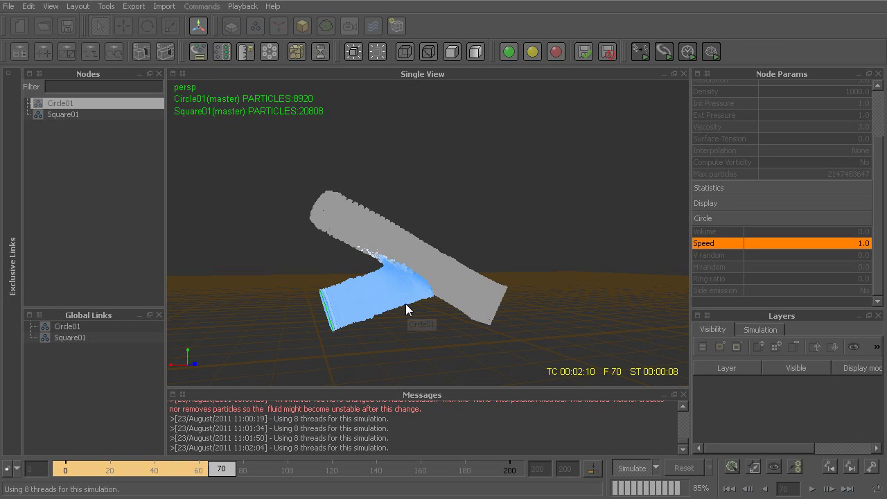
# - Reset the scene and examine the circle emitter's V random and H random parameters
pyautogui.hotkey('ctrl', 'shift', 'r')
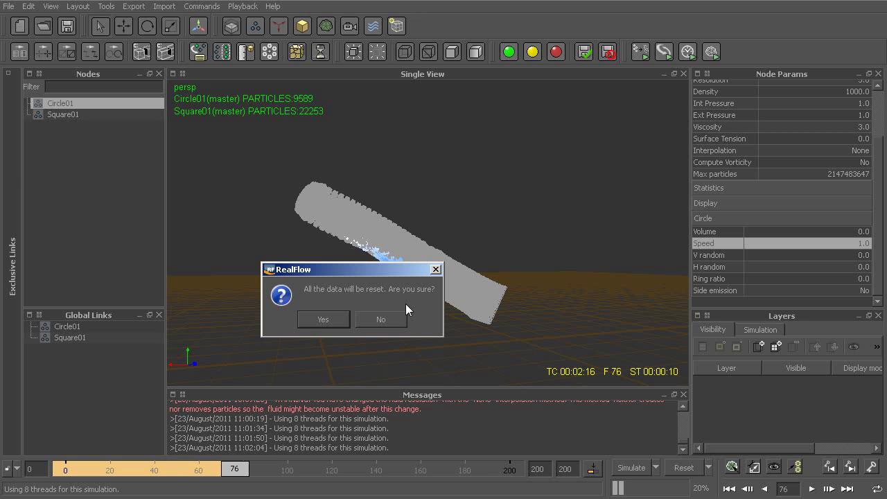
pyautogui.press('Return')
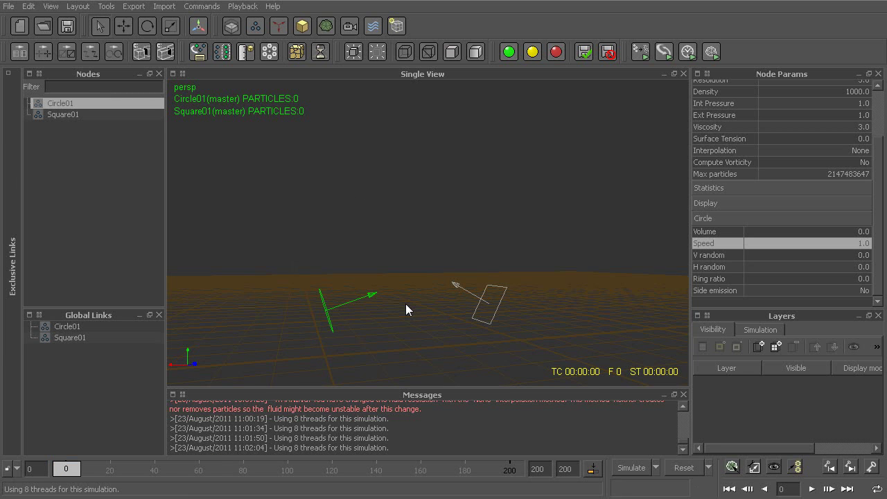
pyautogui.keyDown('alt'); pyautogui.moveTo(376, 331); pyautogui.dragTo(361, 276); pyautogui.keyUp('alt')
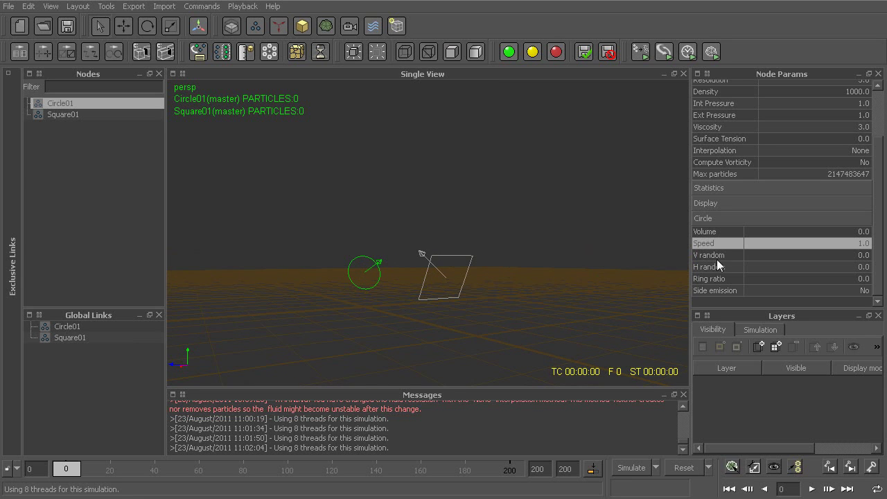
pyautogui.click(712, 254)
pyautogui.click(717, 263)
pyautogui.click(713, 255)
pyautogui.keyDown('alt'); pyautogui.moveTo(548, 289); pyautogui.dragTo(489, 152, button='right'); pyautogui.keyUp('alt')
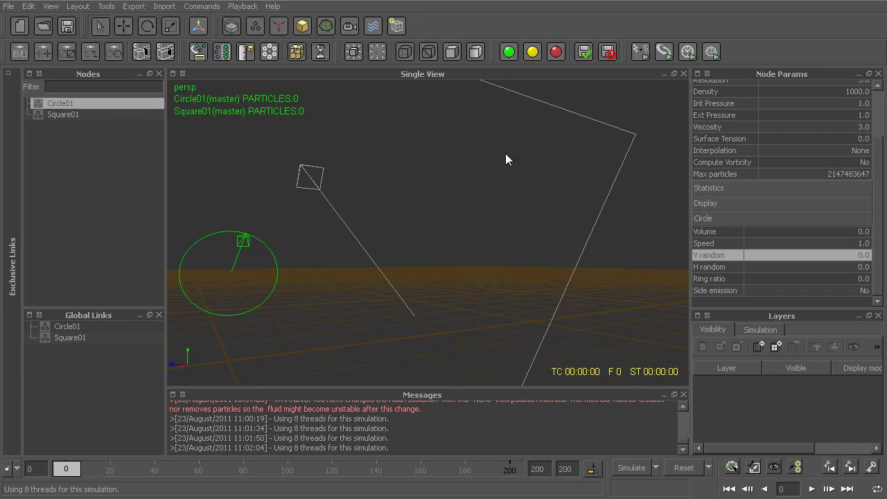
# - Select the square emitter and simulate to frame 16, viewing its particle pattern from the front and the side
pyautogui.click(631, 302)
pyautogui.keyDown('alt'); pyautogui.moveTo(631, 302); pyautogui.dragTo(428, 248); pyautogui.keyUp('alt')
pyautogui.hotkey('ctrl', 'alt', 'a')
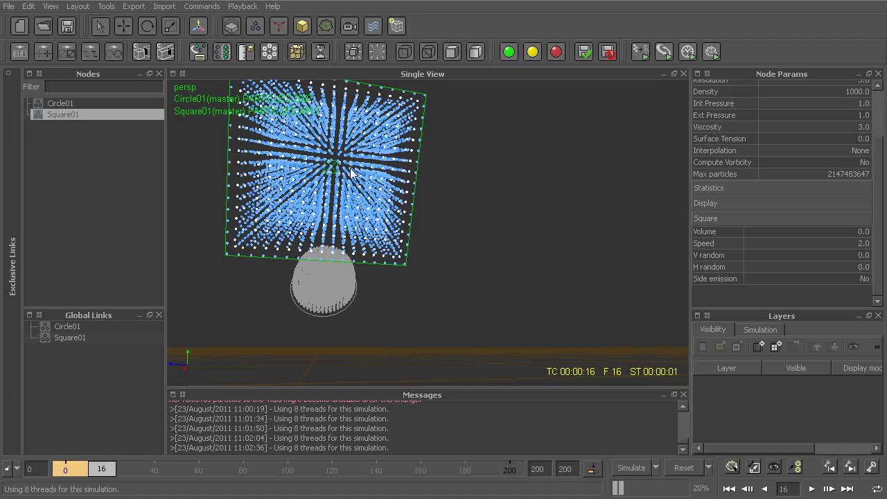
pyautogui.keyDown('alt'); pyautogui.moveTo(315, 209); pyautogui.dragTo(461, 255); pyautogui.keyUp('alt')
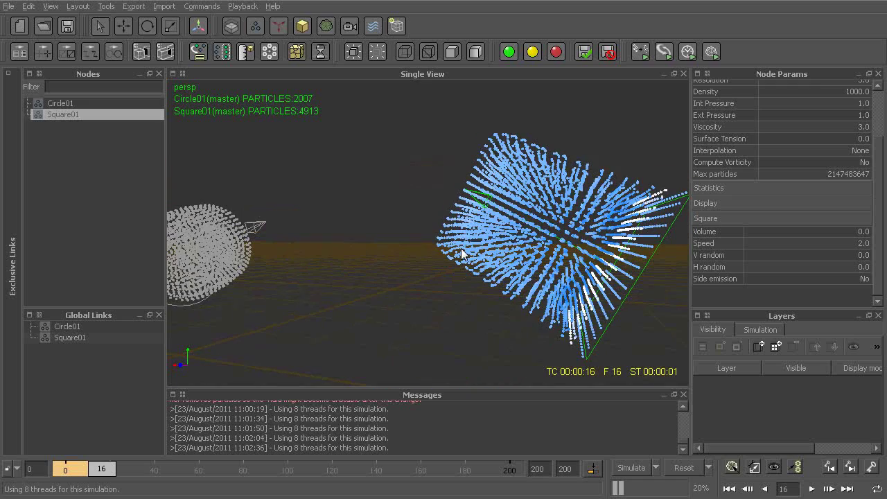
# - Set the square emitter's V random and H random to 1.0
pyautogui.click(817, 257)
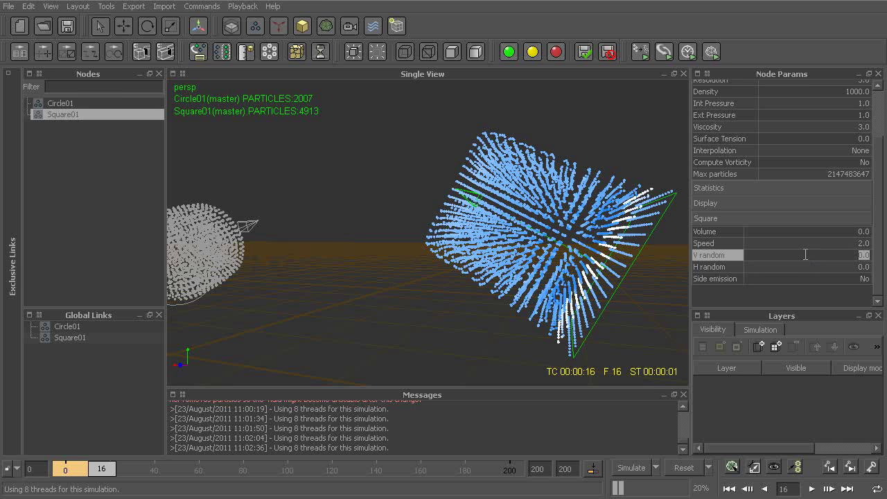
pyautogui.write('1')
pyautogui.press('Tab')
pyautogui.write('1')
pyautogui.press('Return')
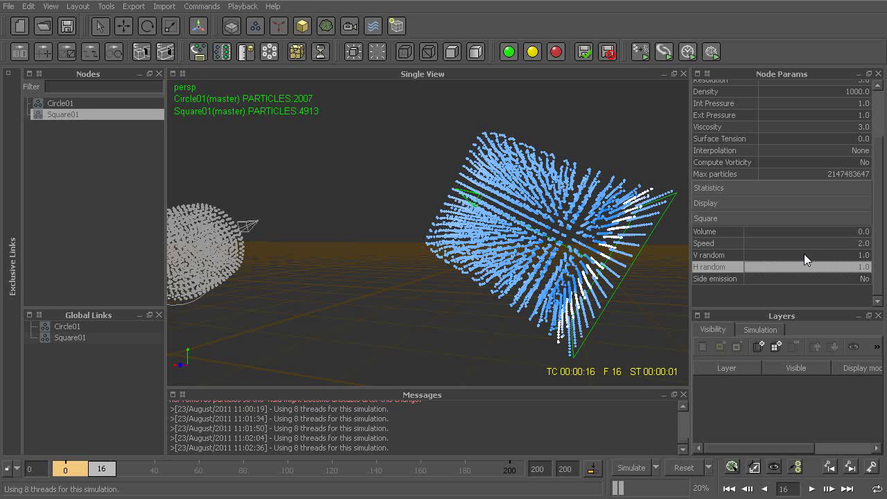
# - Reset all simulation data and simulate both emitters again to frame 23
pyautogui.hotkey('ctrl', 'shift', 'r')
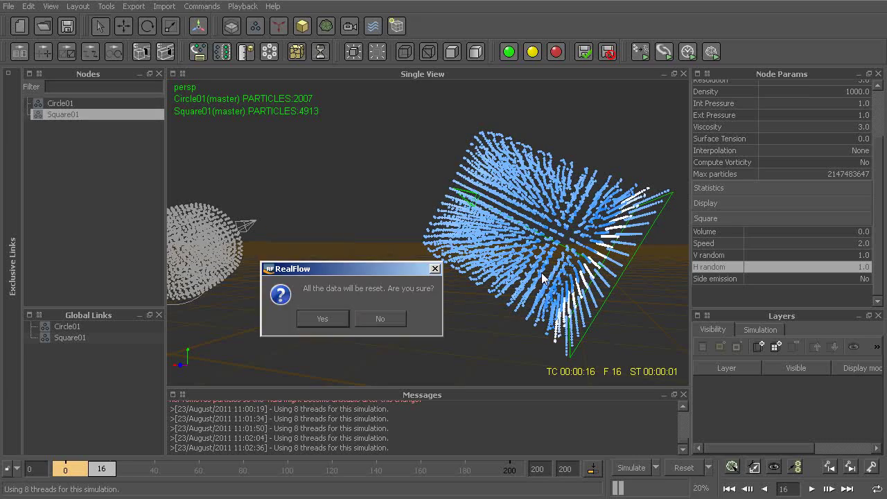
pyautogui.press('Return')
pyautogui.hotkey('ctrl', 'Return')
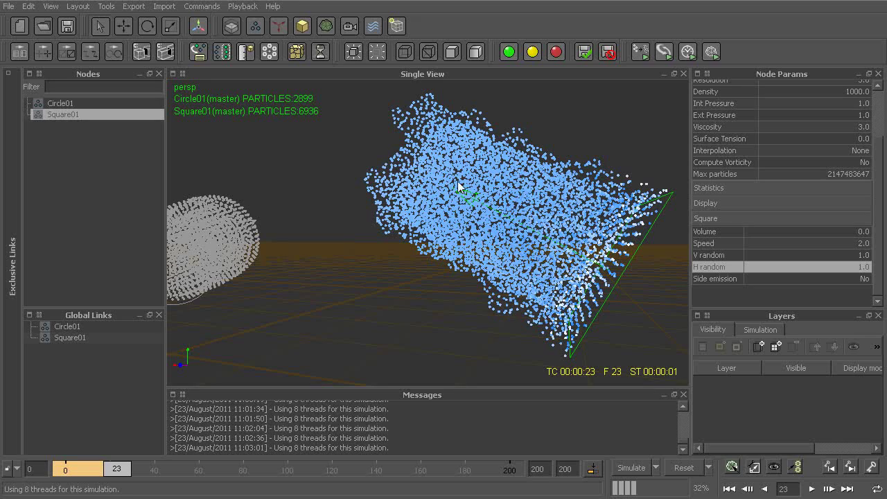
# - Compare the randomized square stream with the regular circle stream from several angles
pyautogui.keyDown('alt'); pyautogui.moveTo(538, 257); pyautogui.dragTo(595, 294); pyautogui.keyUp('alt')
pyautogui.keyDown('alt'); pyautogui.moveTo(483, 227); pyautogui.dragTo(430, 240); pyautogui.keyUp('alt')
pyautogui.click(242, 268)
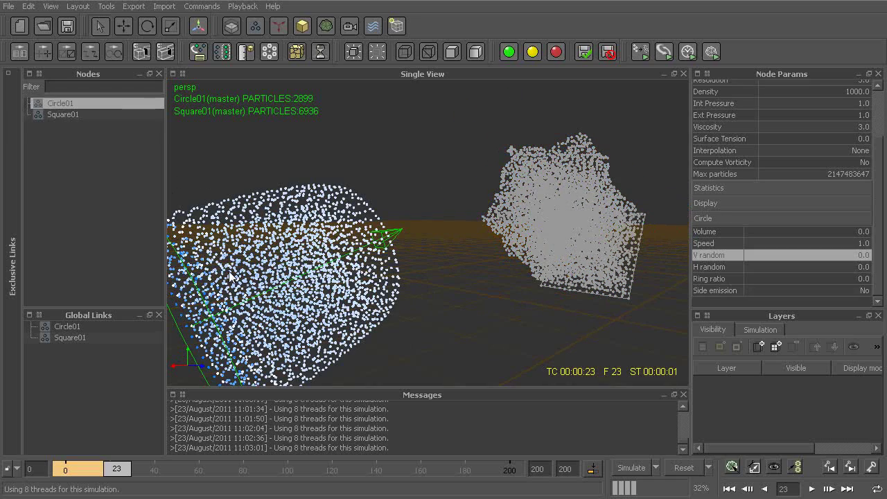
pyautogui.keyDown('alt'); pyautogui.moveTo(331, 261); pyautogui.dragTo(548, 238); pyautogui.keyUp('alt')
pyautogui.click(552, 248)
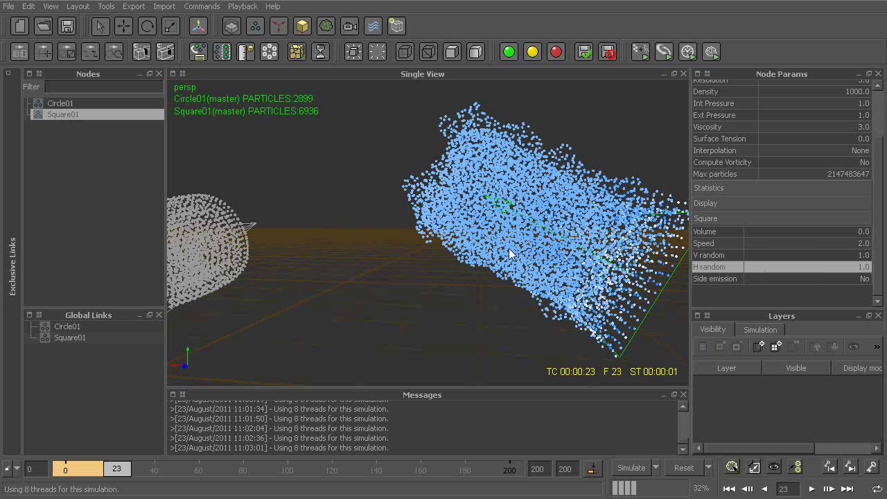
pyautogui.keyDown('alt'); pyautogui.moveTo(432, 257); pyautogui.dragTo(398, 247); pyautogui.keyUp('alt')
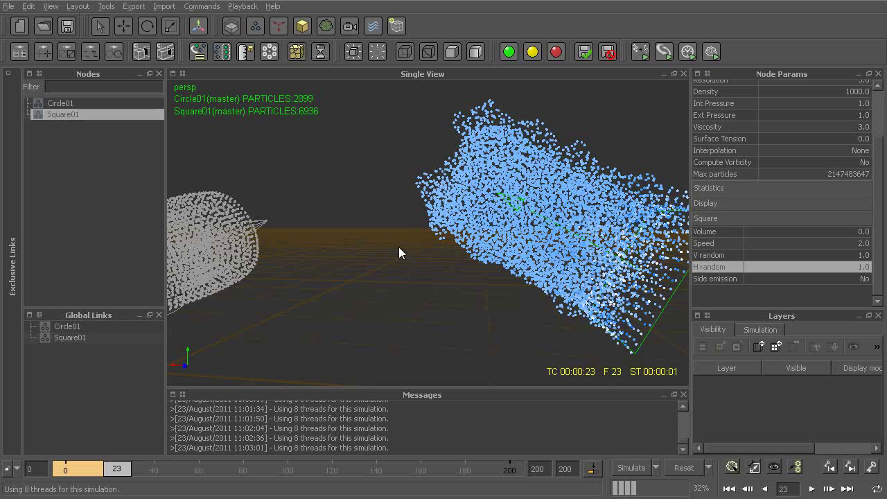
# - Select the circle emitter and set its Ring ratio to 0.2
pyautogui.click(227, 236)
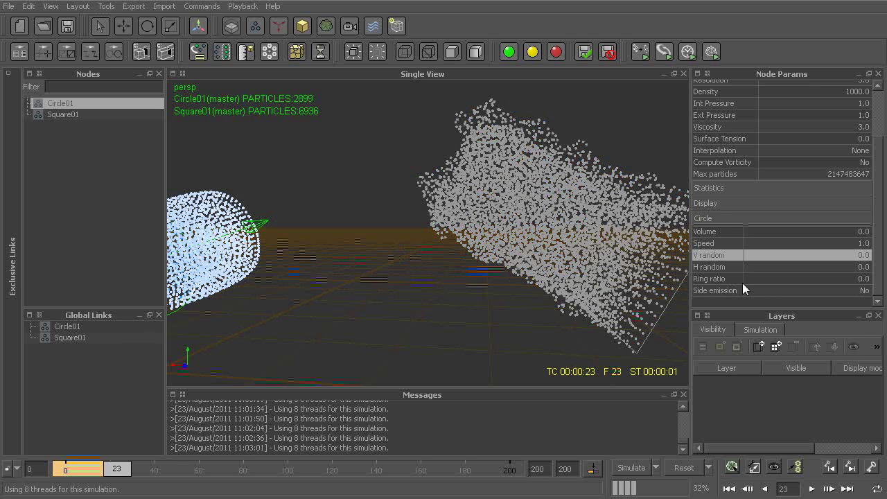
pyautogui.moveTo(454, 171); pyautogui.dragTo(521, 274)
pyautogui.click(313, 260)
pyautogui.click(720, 279)
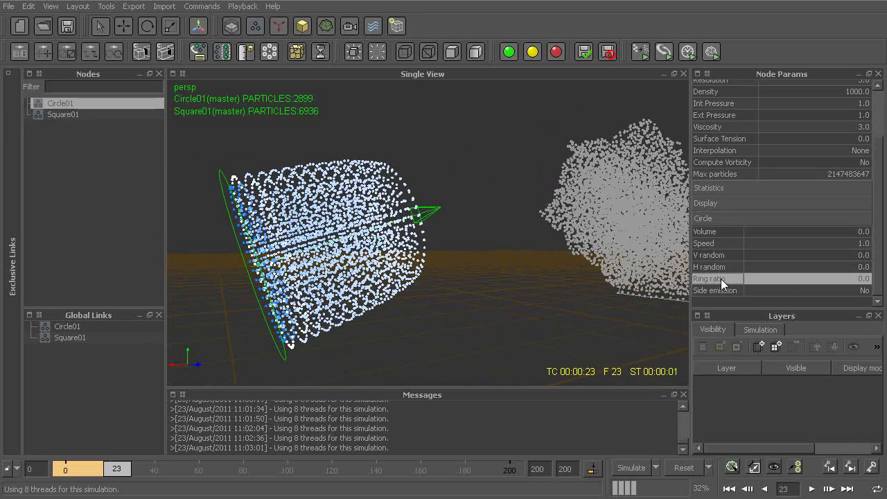
pyautogui.doubleClick(785, 280)
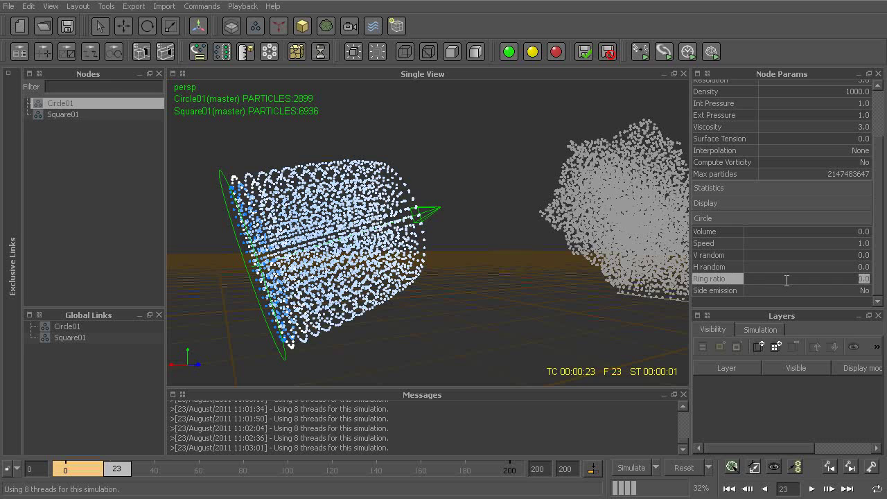
pyautogui.press('Return')
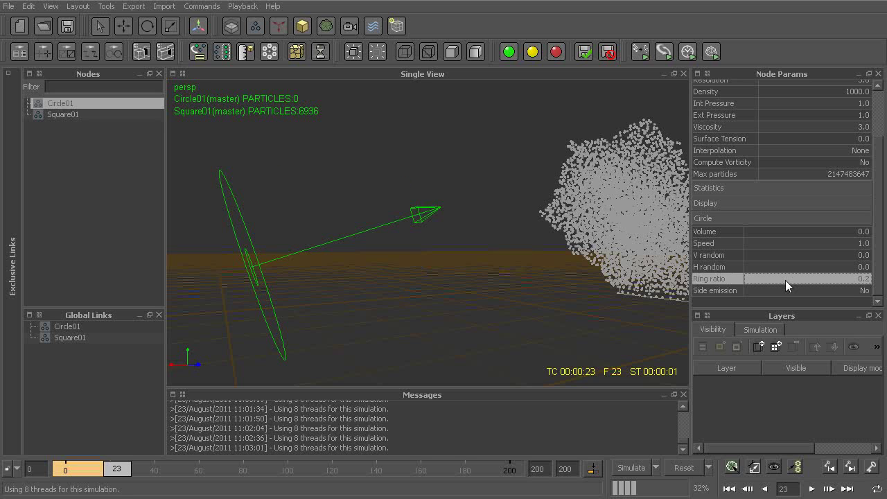
# - Set the circle emitter's Ring ratio to 0.5 and view the ring at an angle
pyautogui.doubleClick(785, 280)
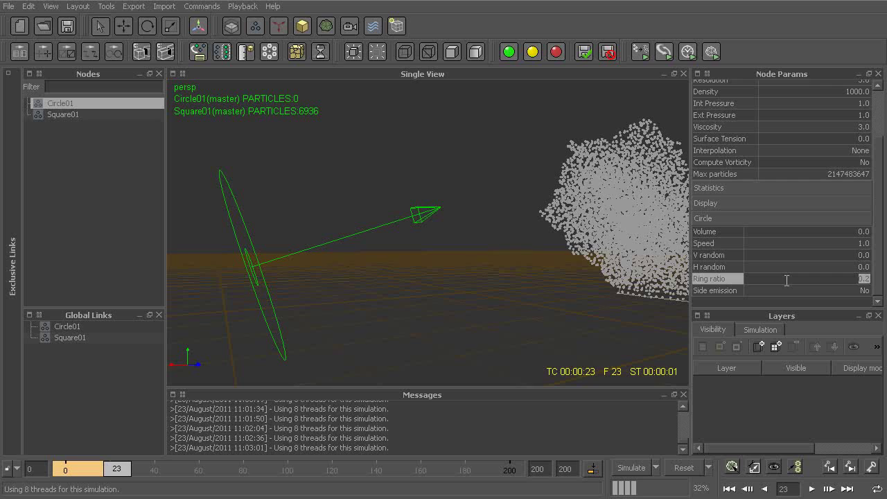
pyautogui.write('0.5')
pyautogui.press('Return')
pyautogui.keyDown('alt'); pyautogui.moveTo(344, 264); pyautogui.dragTo(361, 259); pyautogui.keyUp('alt')
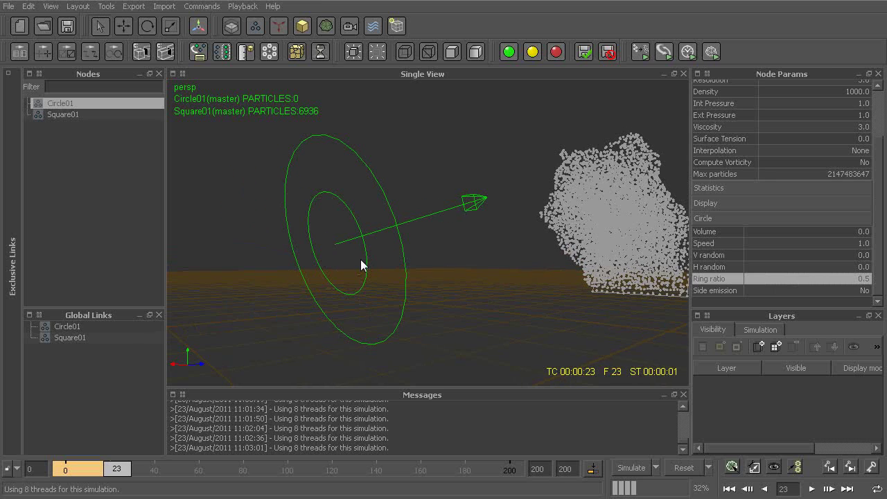
# - Reset the scene and simulate to frame 14, viewing the circle emitter's hollow stream from the front and the side
pyautogui.hotkey('ctrl', 'shift', 'r')
pyautogui.hotkey('ctrl', 'a')
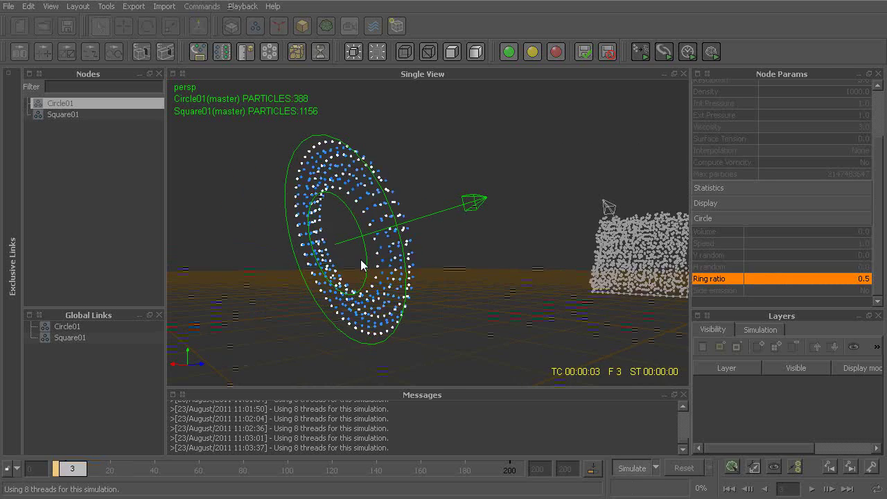
pyautogui.keyDown('alt'); pyautogui.moveTo(360, 259); pyautogui.dragTo(542, 306); pyautogui.keyUp('alt')
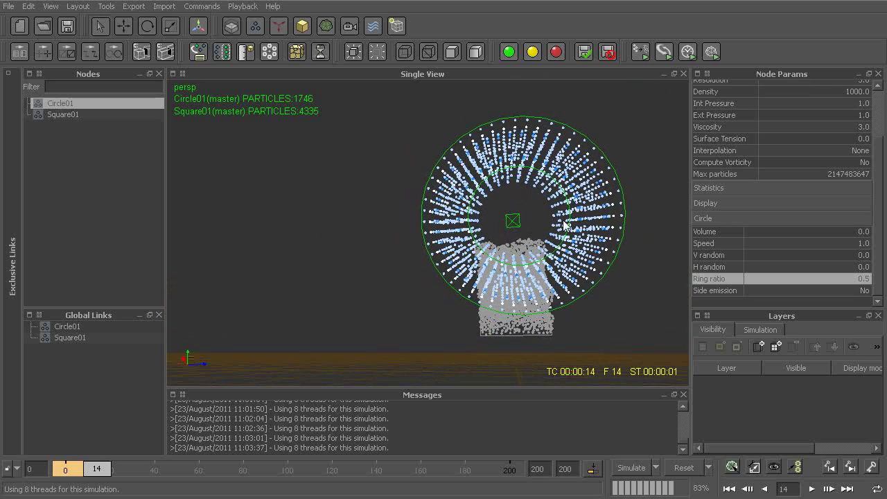
pyautogui.keyDown('alt'); pyautogui.moveTo(579, 274); pyautogui.dragTo(579, 269); pyautogui.keyUp('alt')
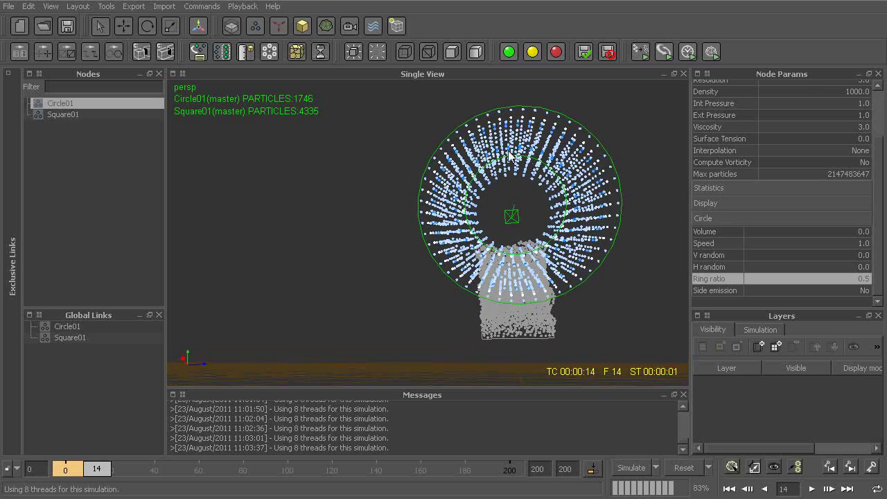
pyautogui.keyDown('alt'); pyautogui.moveTo(487, 241); pyautogui.dragTo(516, 298); pyautogui.keyUp('alt')
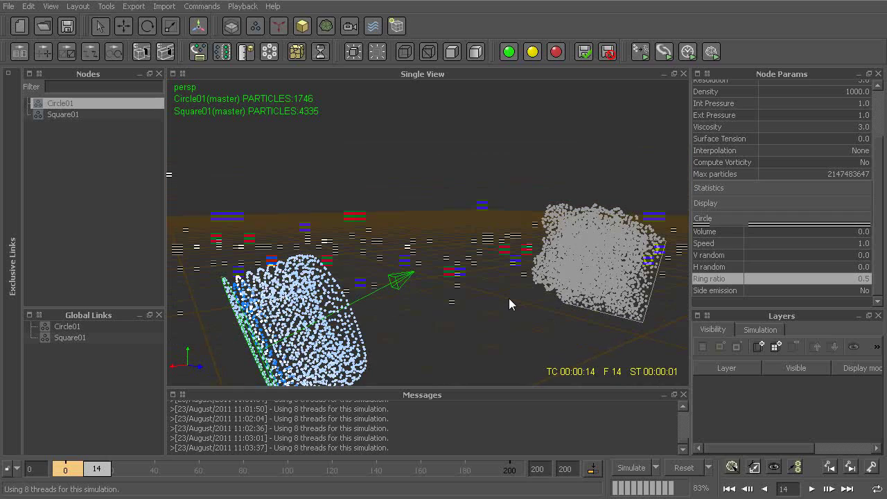
# - Continue the simulation to frame 63 so the circle and square streams collide, and reset the scene
pyautogui.hotkey('ctrl', 'Return')
pyautogui.keyDown('alt'); pyautogui.moveTo(488, 313); pyautogui.dragTo(439, 317); pyautogui.keyUp('alt')
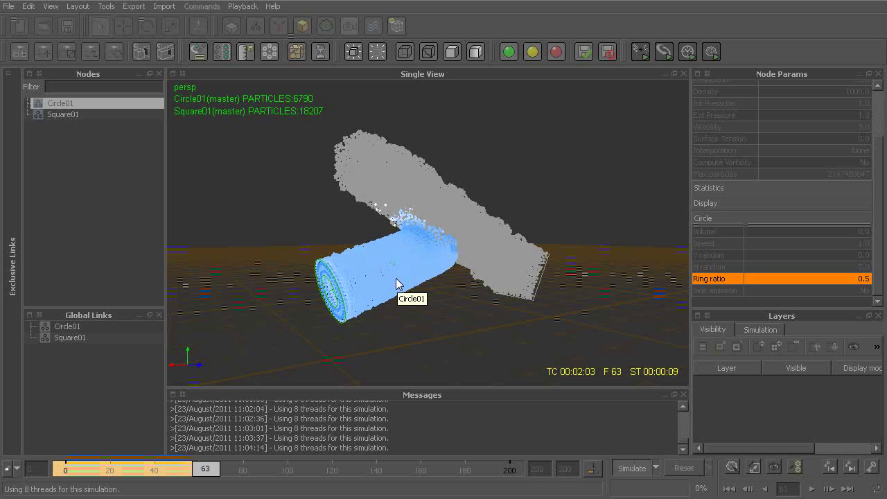
pyautogui.hotkey('ctrl', 'r')
pyautogui.press('Return')
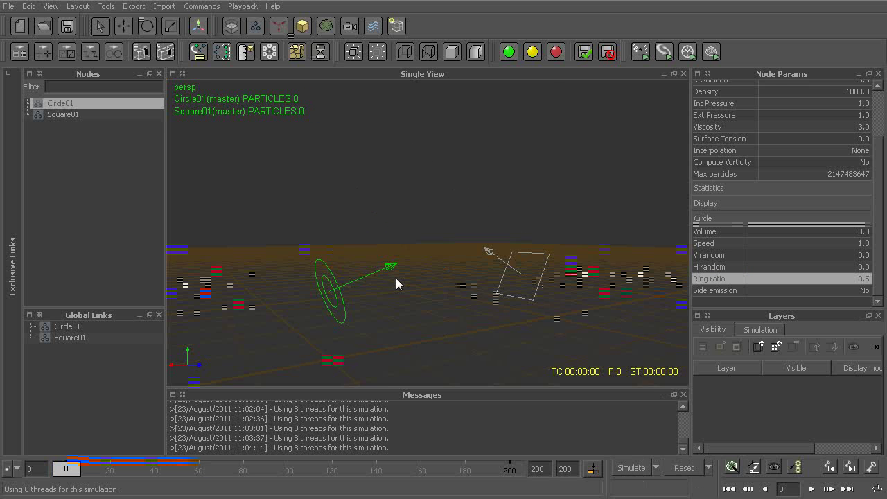
# - Set the circle emitter's Speed to 2.0 and run the simulation to frame 108
pyautogui.click(820, 244)
pyautogui.write('2')
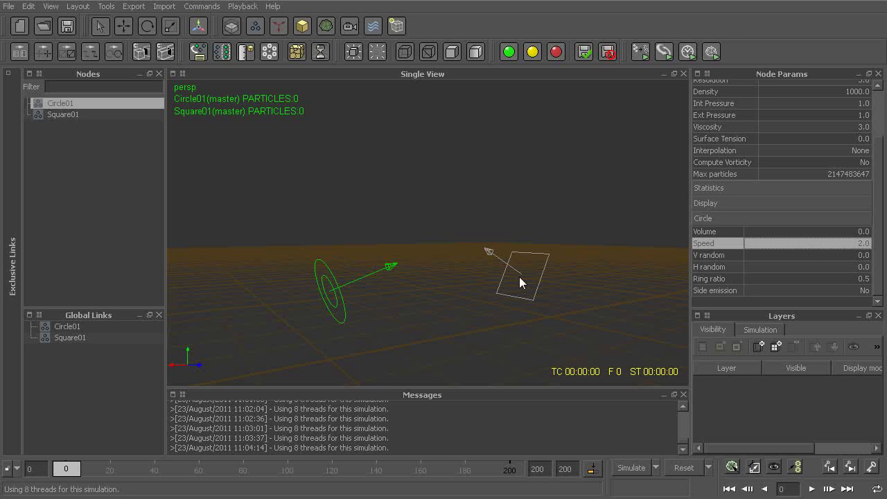
pyautogui.press('Return')
pyautogui.hotkey('ctrl', 'a')
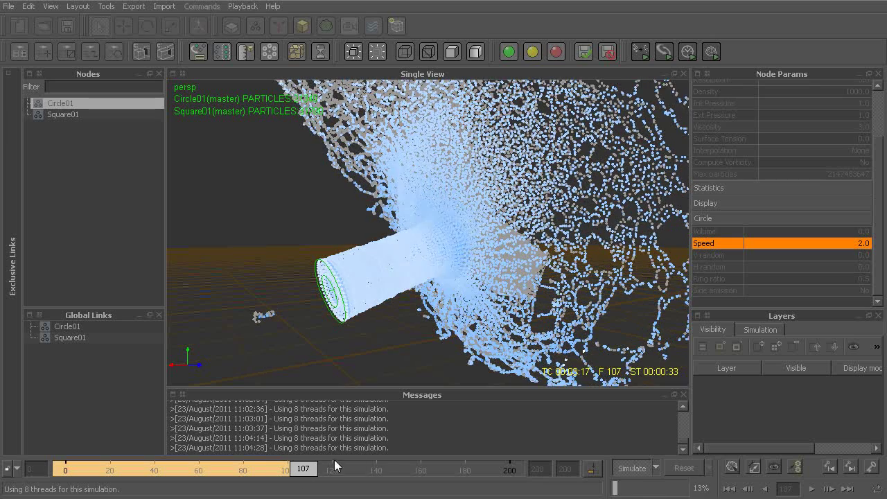
pyautogui.press('Escape')
# - Select both emitters together and examine the splash of their colliding streams from the side and the front
pyautogui.keyDown('alt'); pyautogui.moveTo(421, 338); pyautogui.dragTo(456, 334); pyautogui.keyUp('alt')
pyautogui.keyDown('alt'); pyautogui.moveTo(495, 300); pyautogui.dragTo(515, 345); pyautogui.keyUp('alt')
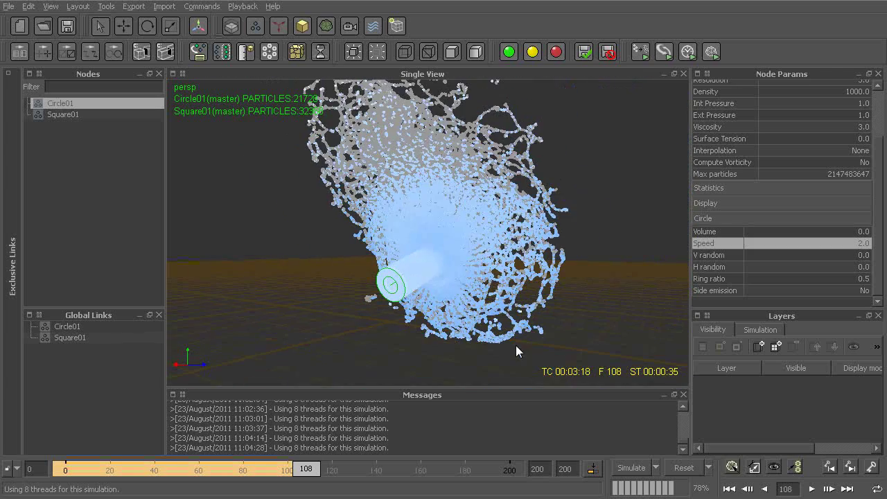
pyautogui.click(298, 260)
pyautogui.moveTo(318, 183); pyautogui.dragTo(393, 255)
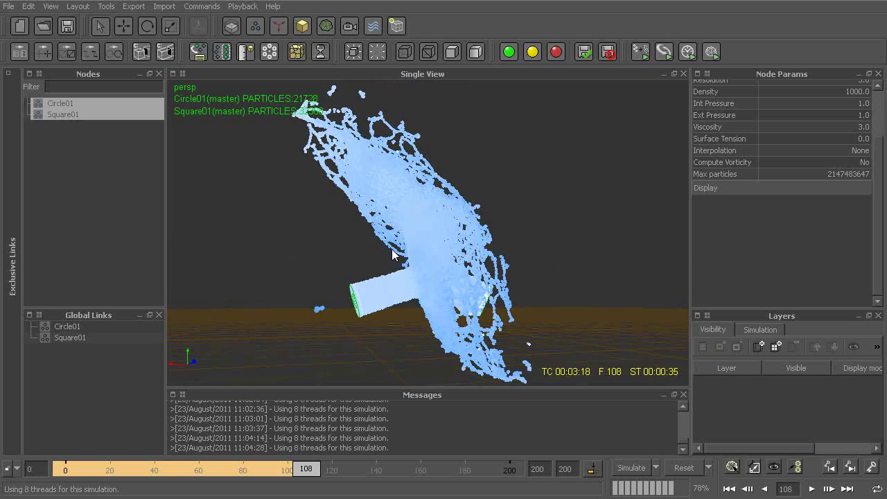
pyautogui.keyDown('alt'); pyautogui.moveTo(336, 290); pyautogui.dragTo(468, 305); pyautogui.keyUp('alt')
pyautogui.keyDown('alt'); pyautogui.moveTo(483, 294); pyautogui.dragTo(432, 172); pyautogui.keyUp('alt')
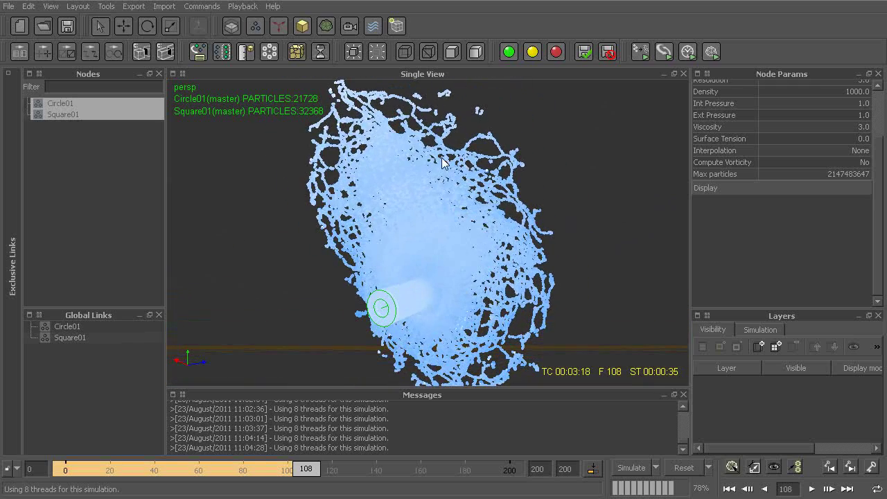